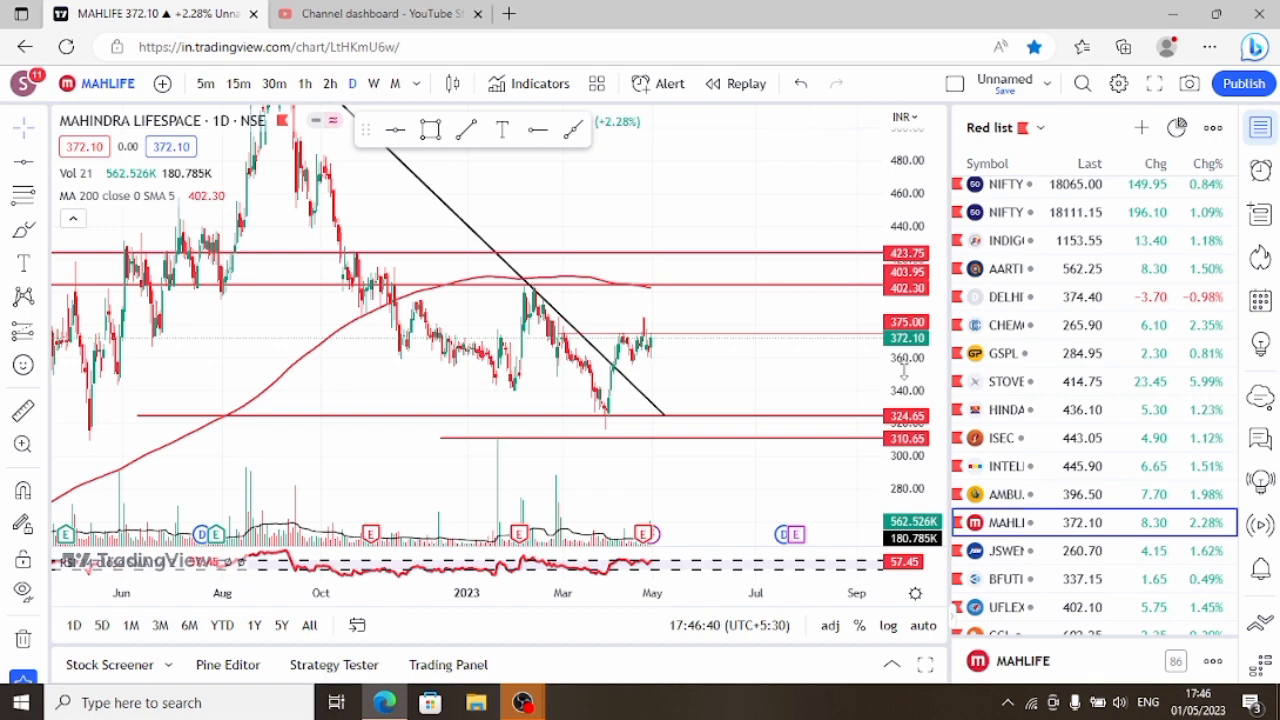
Examine the MAHLIFE daily chart's falling trendline and the horizontal support and resistance levels around the recent price action.
left_click_drag(904, 371, 904, 373)
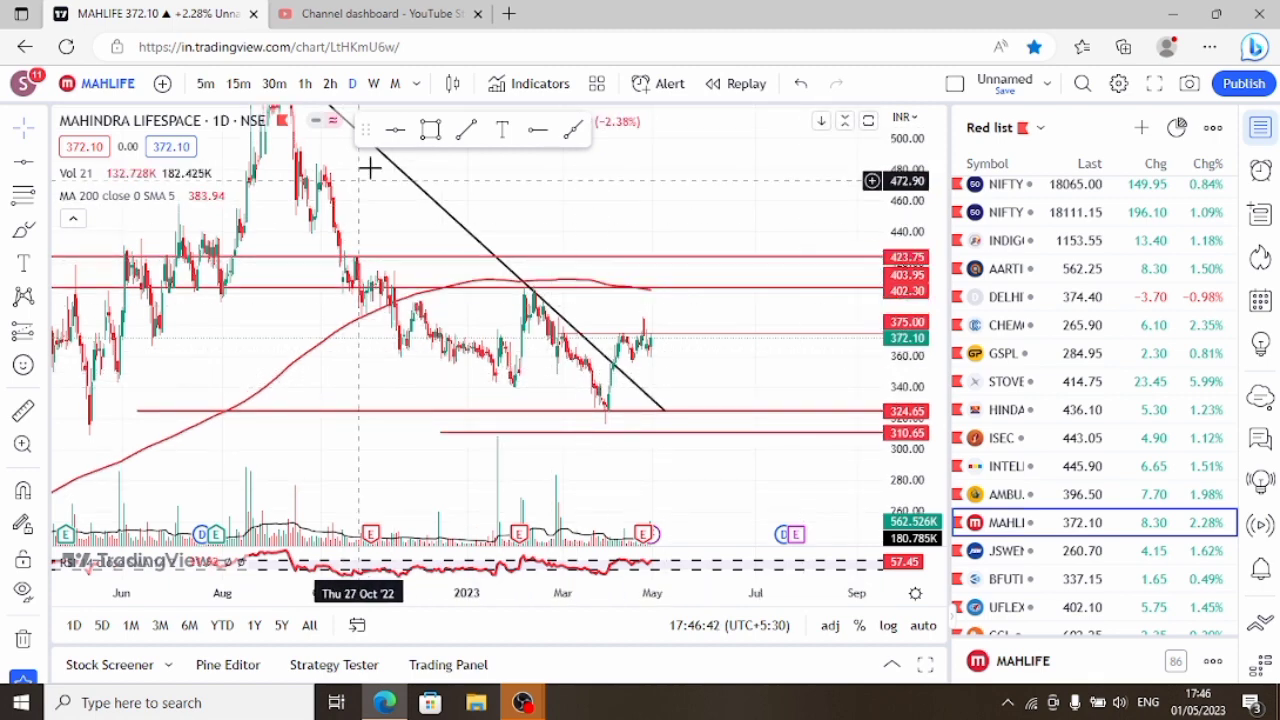
left_click_drag(914, 425, 914, 460)
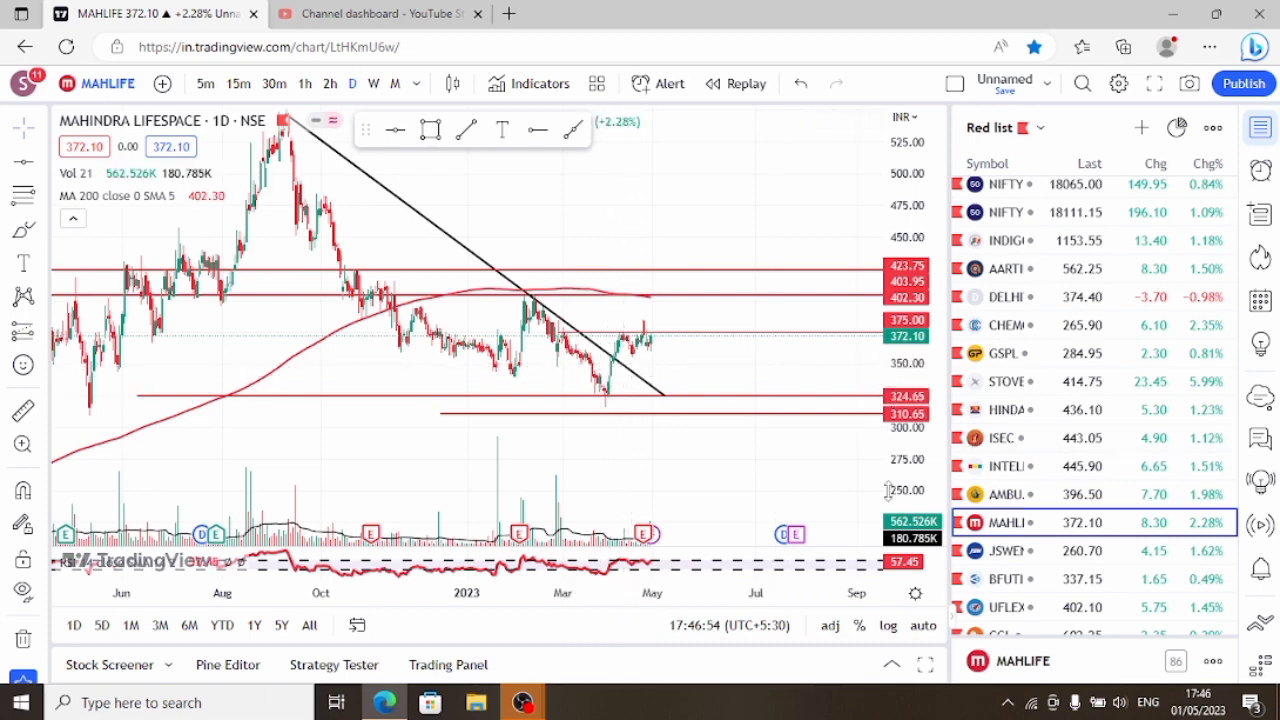
left_click_drag(888, 491, 902, 417)
scroll(510, 380, "up", 2)
left_click_drag(637, 400, 685, 417)
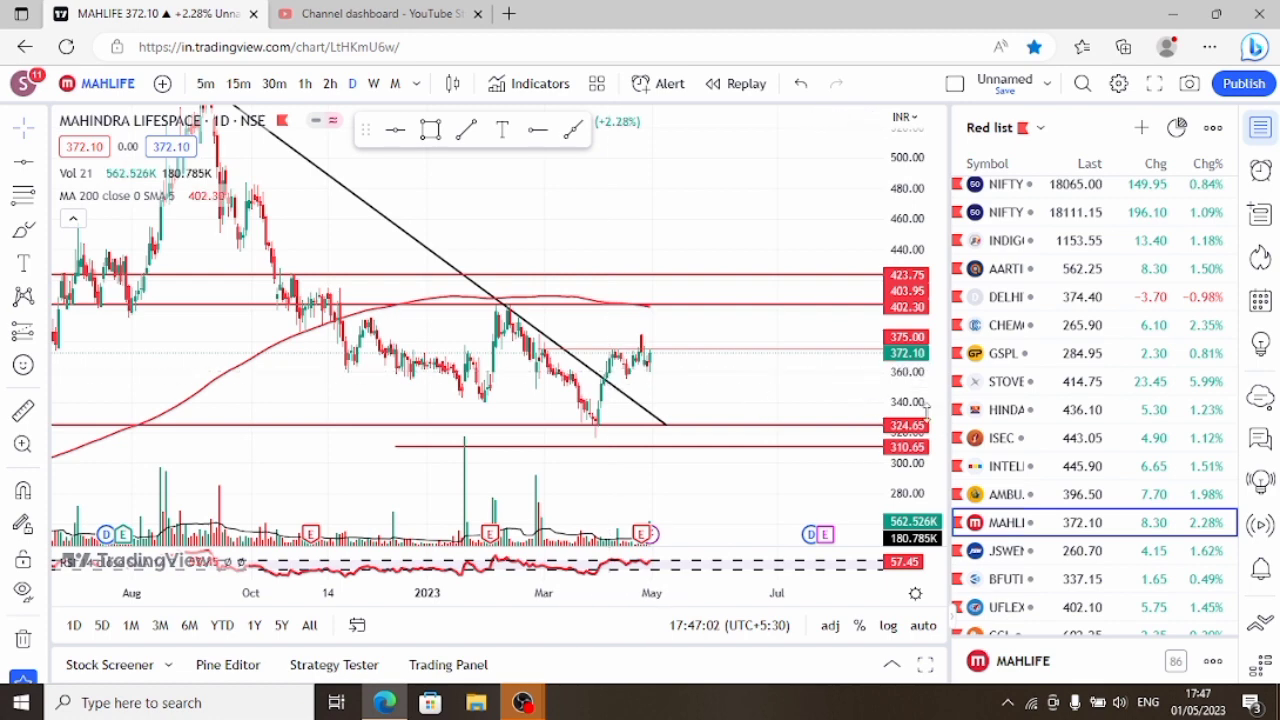
scroll(927, 411, "down", 1)
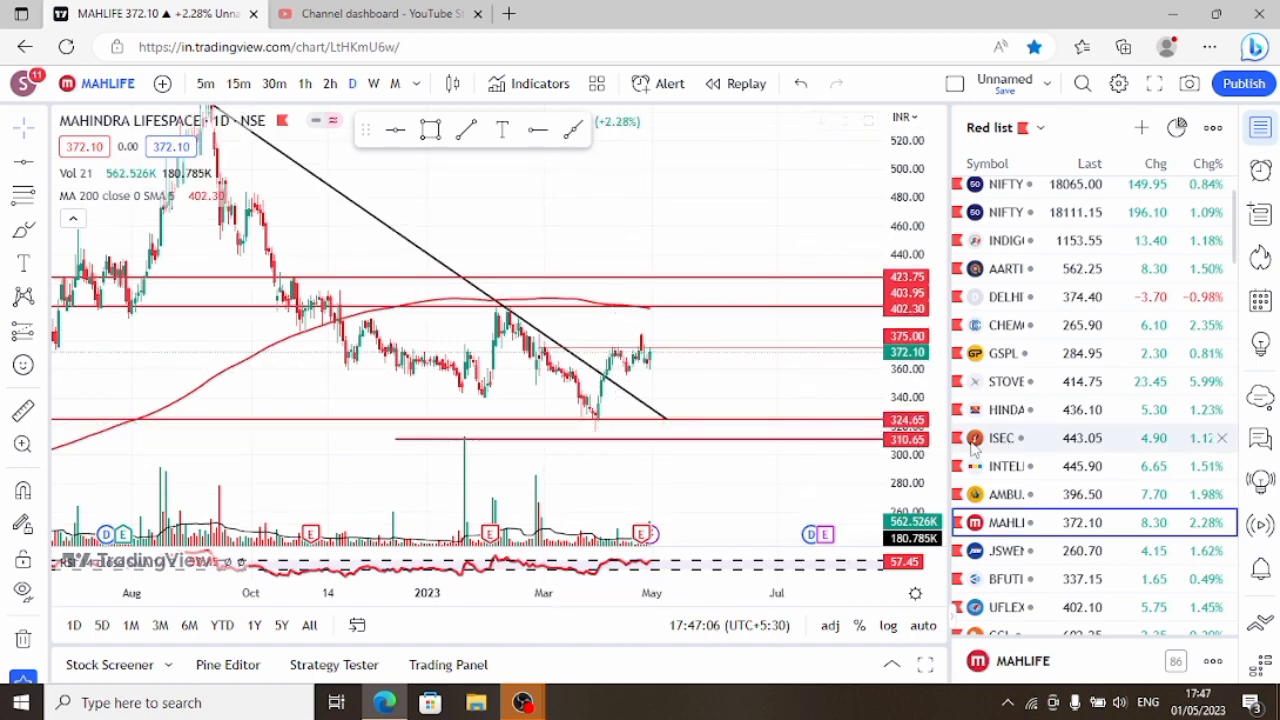
left_click_drag(915, 468, 915, 441)
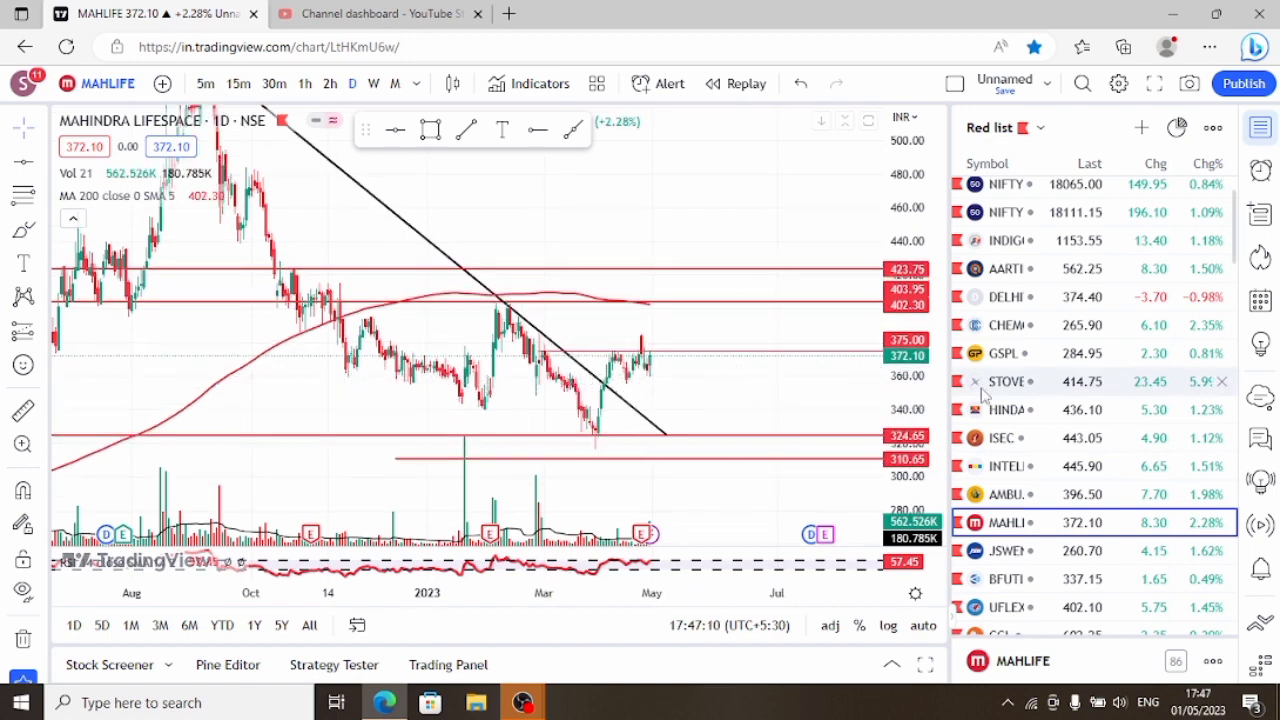
left_click_drag(914, 401, 912, 427)
left_click_drag(786, 391, 707, 385)
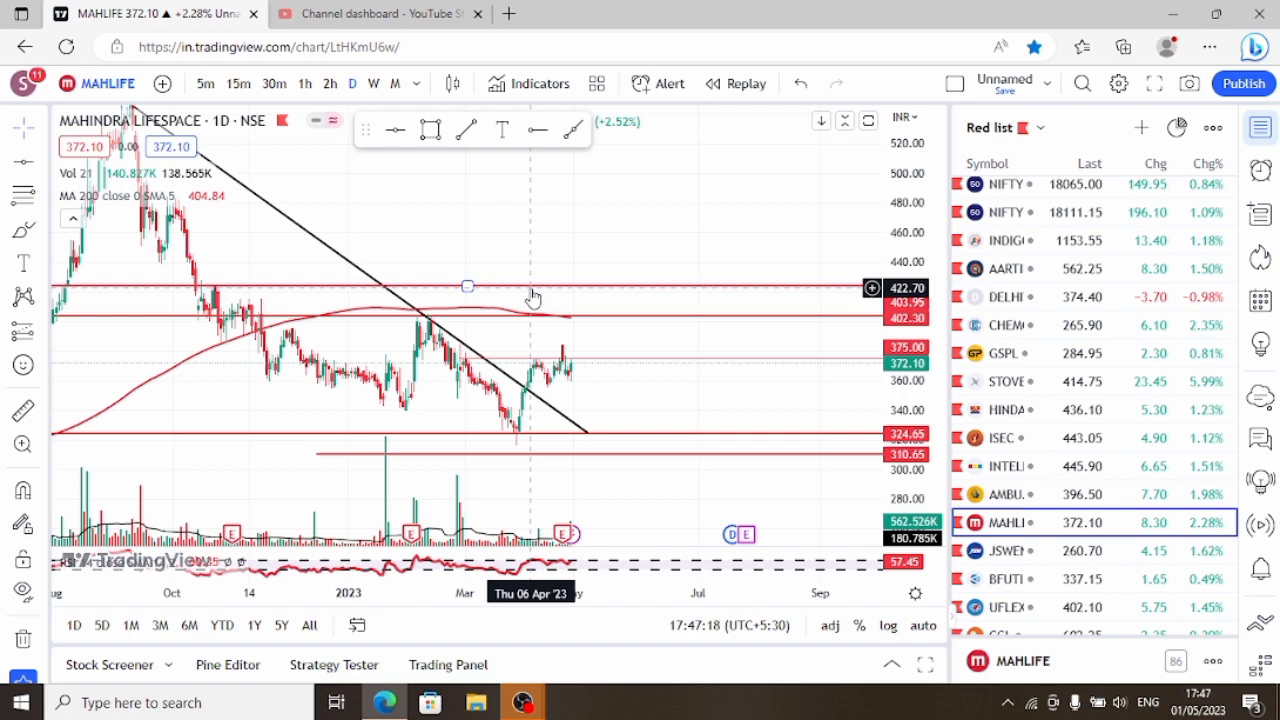
left_click_drag(890, 398, 892, 393)
left_click_drag(703, 412, 707, 398)
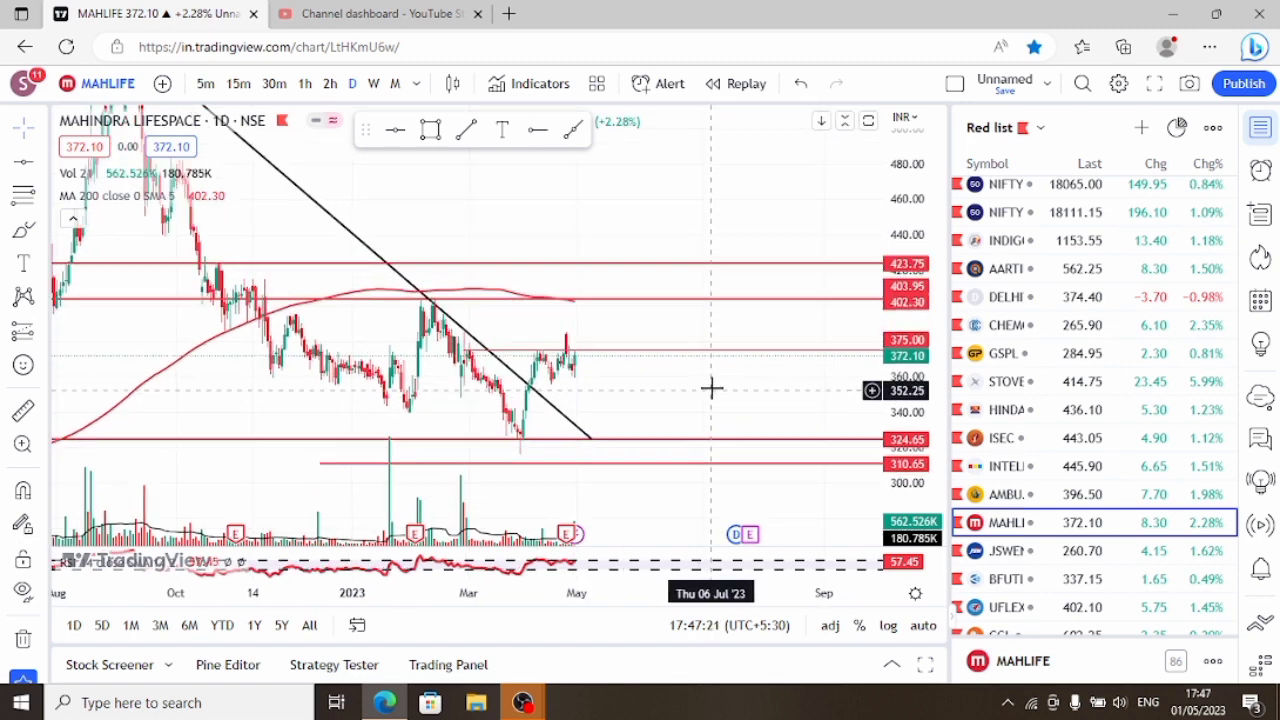
left_click(556, 301)
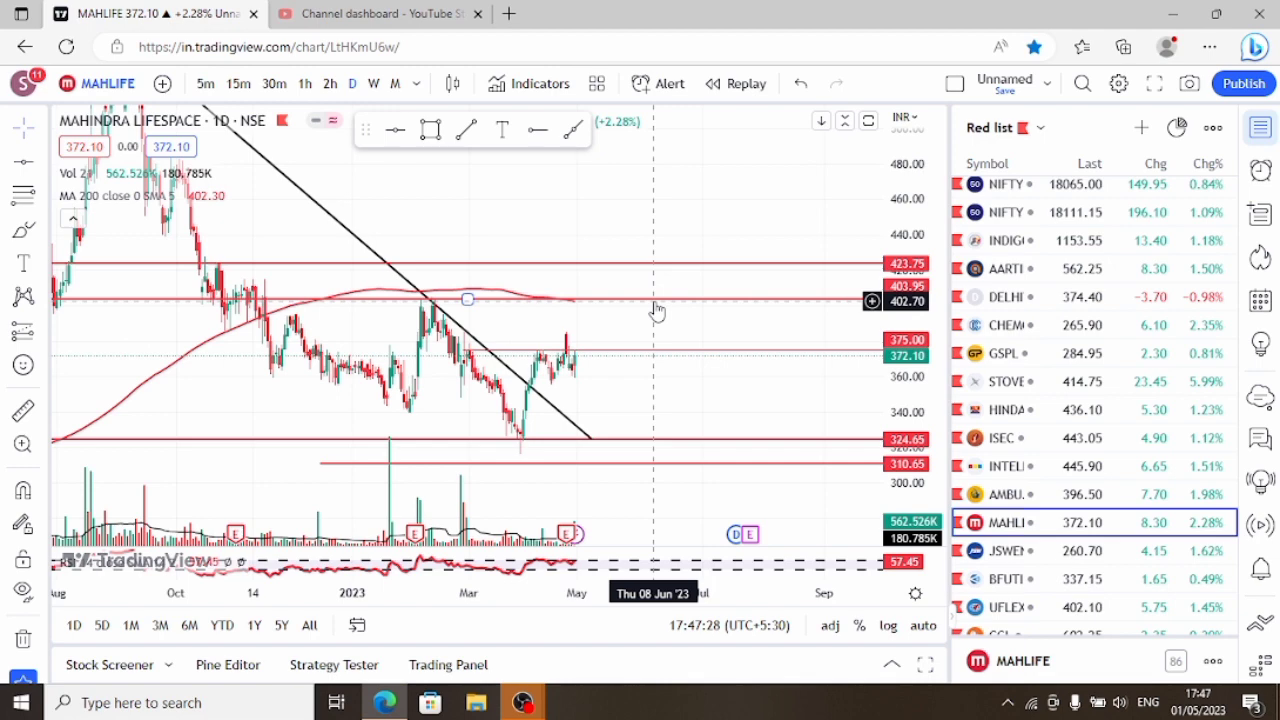
Mark the area at the latest end of the 200-period moving average with the Brush and delete the strokes.
left_click_drag(910, 401, 909, 372)
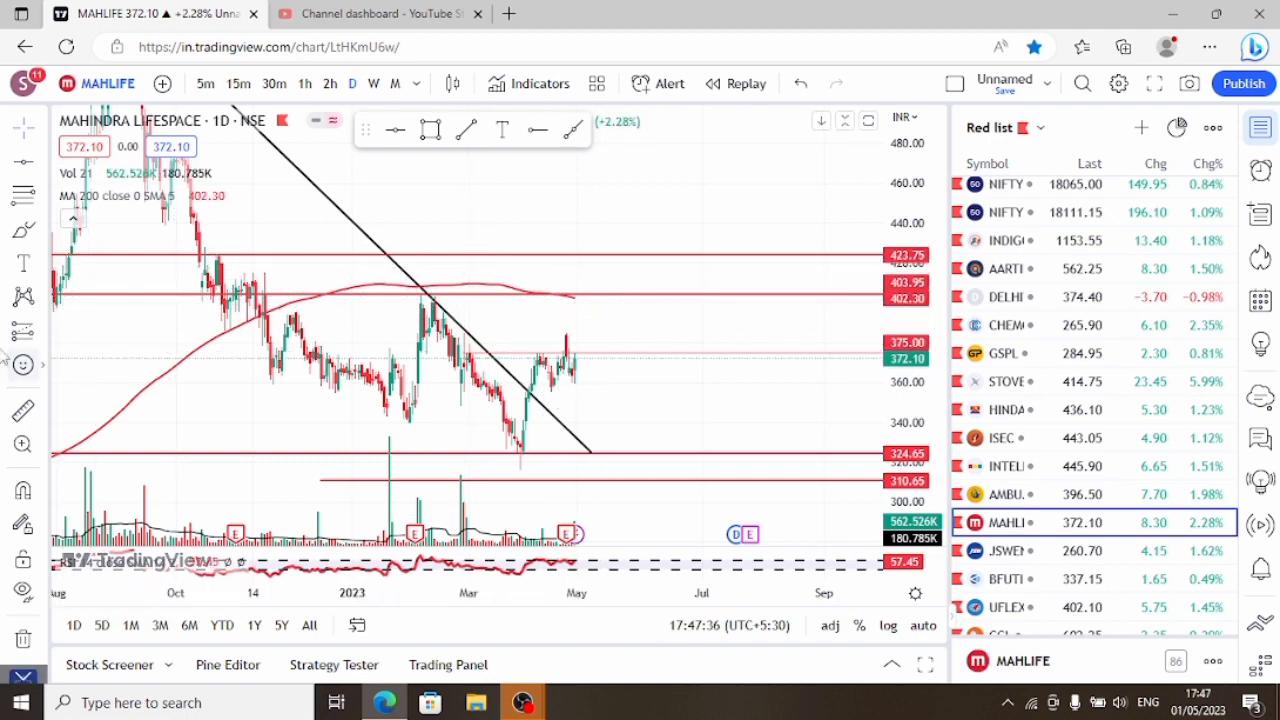
left_click(26, 238)
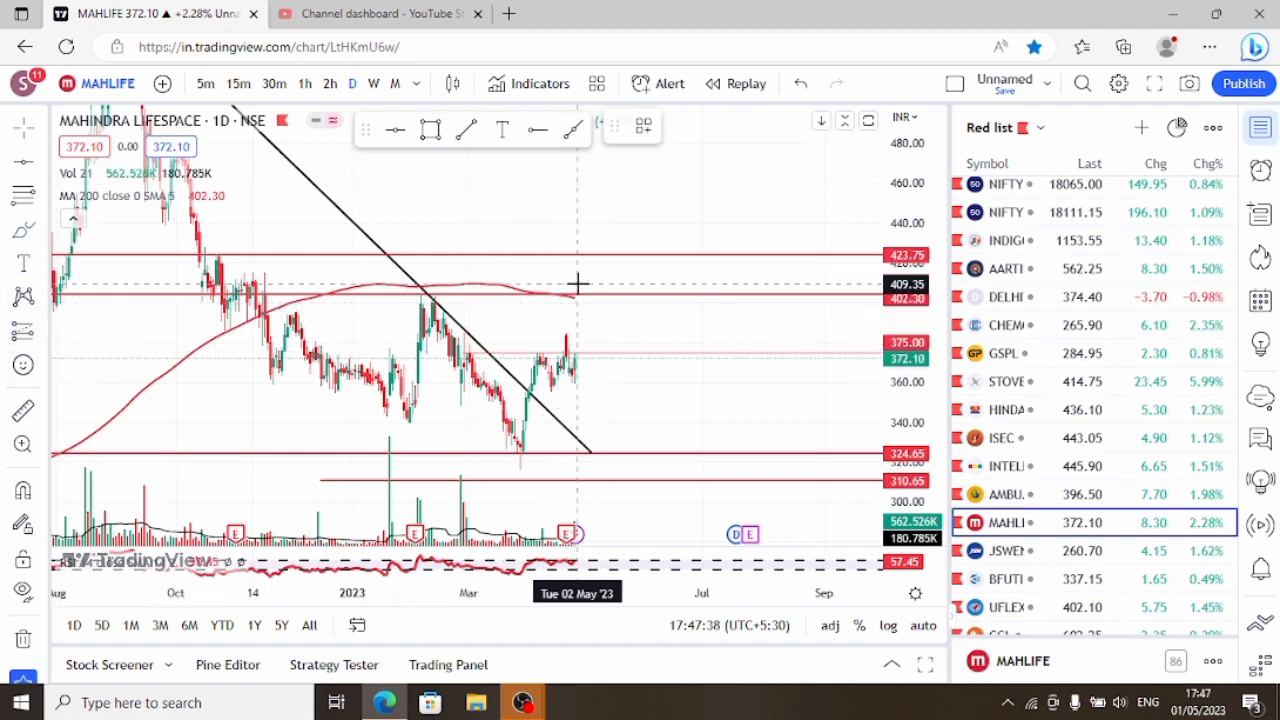
mouse_move(579, 292)
left_mouse_down()
mouse_move(630, 290)
mouse_move(578, 288)
left_mouse_up()
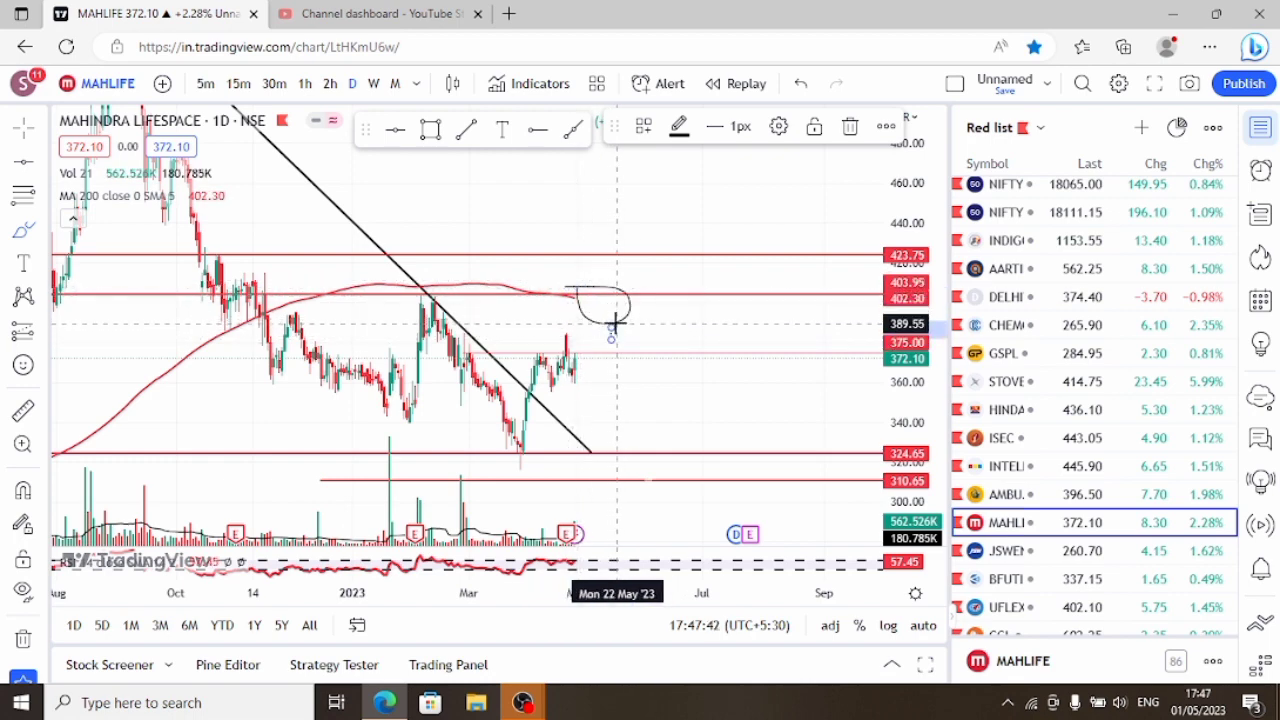
left_click(848, 127)
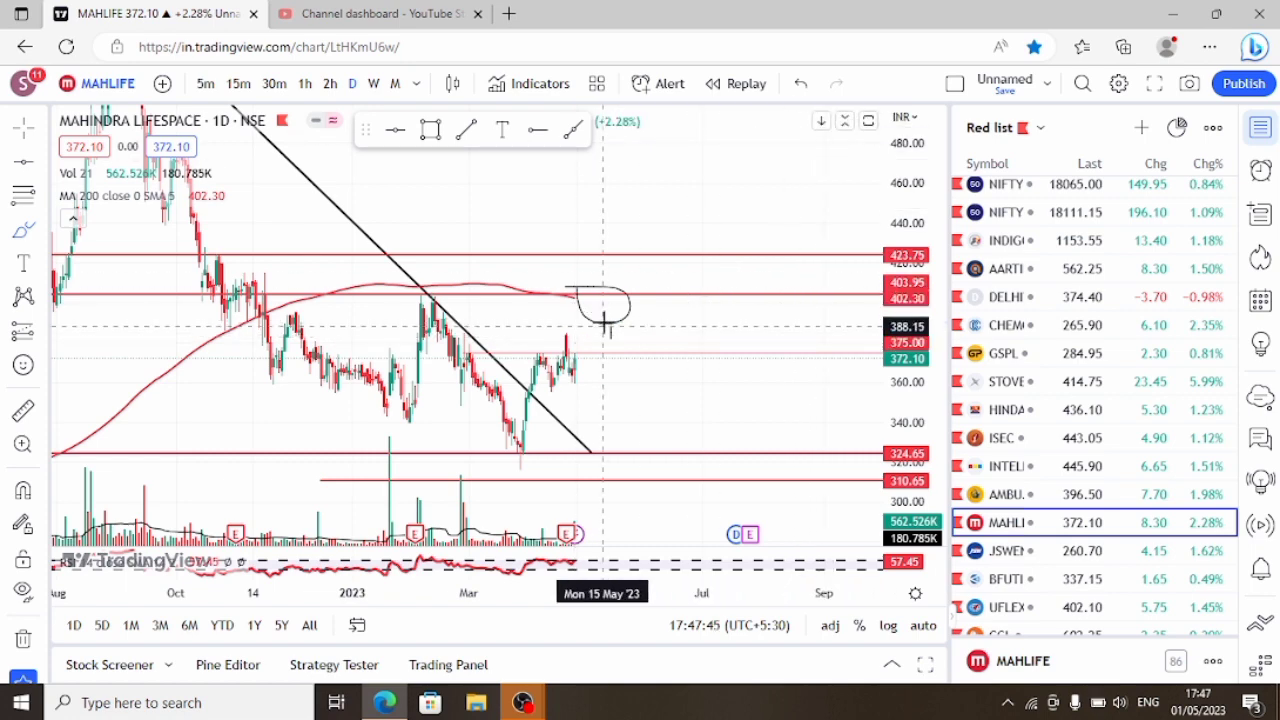
left_click(606, 324)
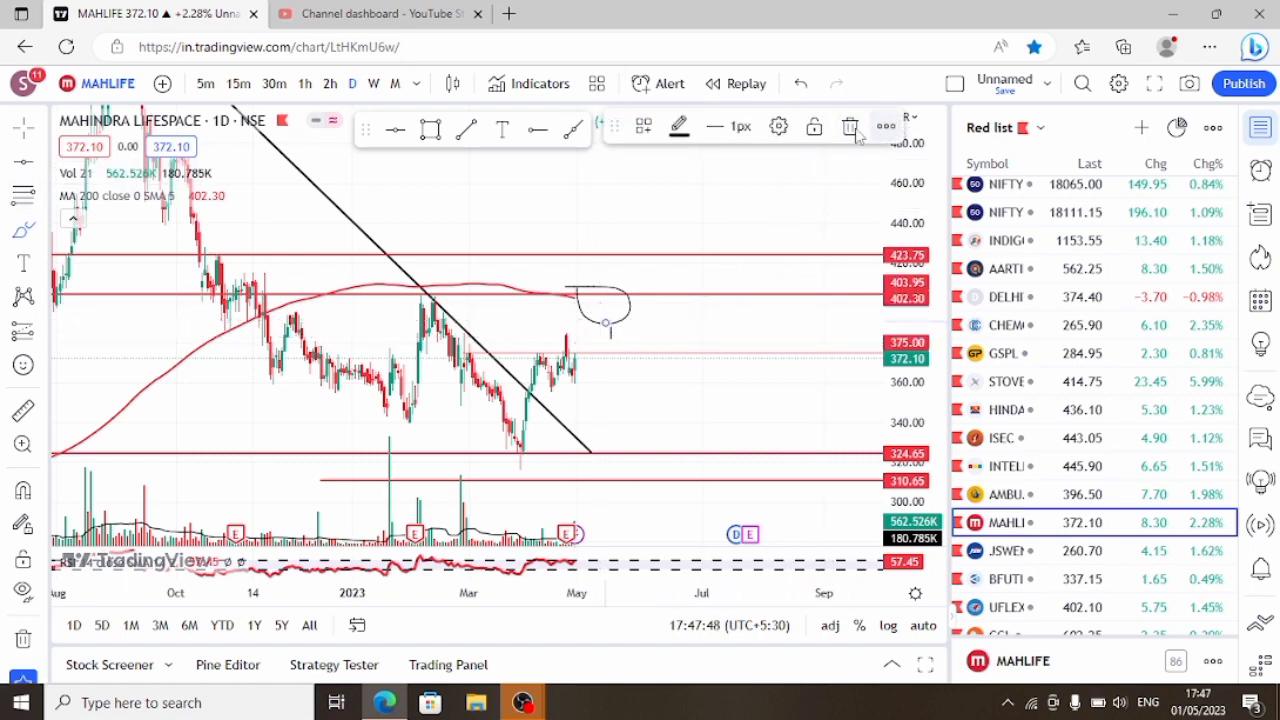
left_click(853, 129)
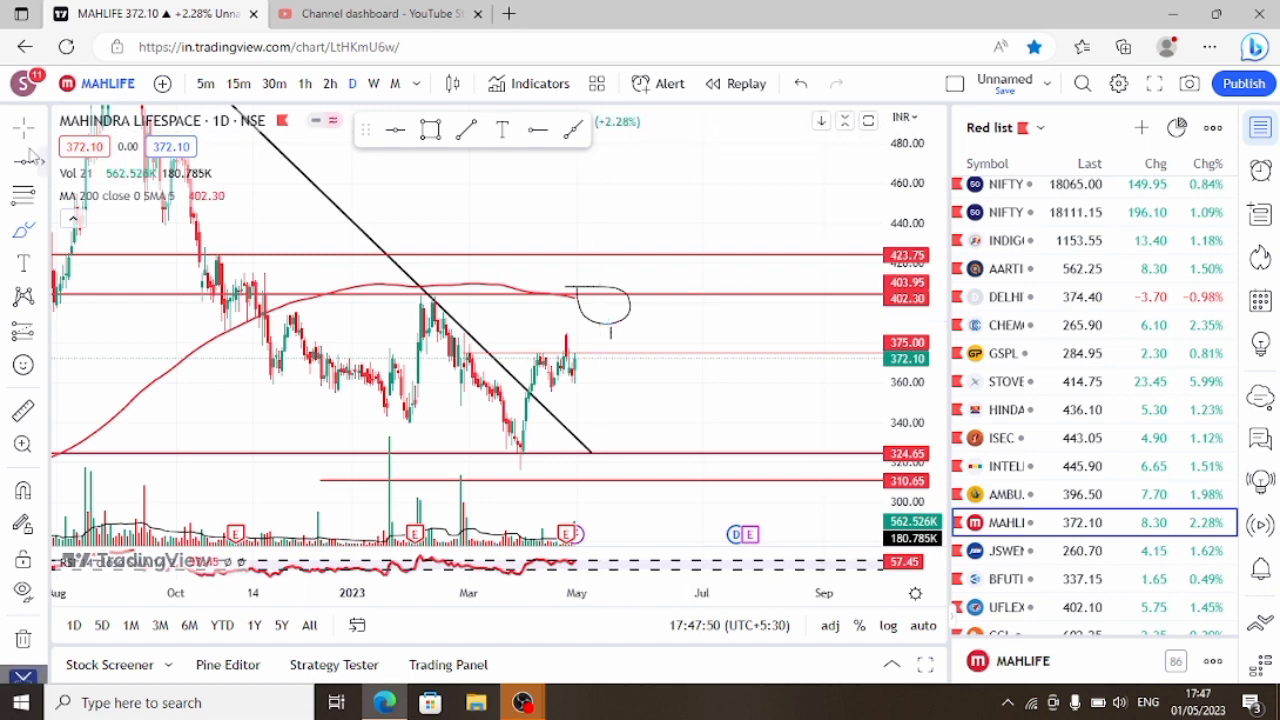
left_click(608, 326)
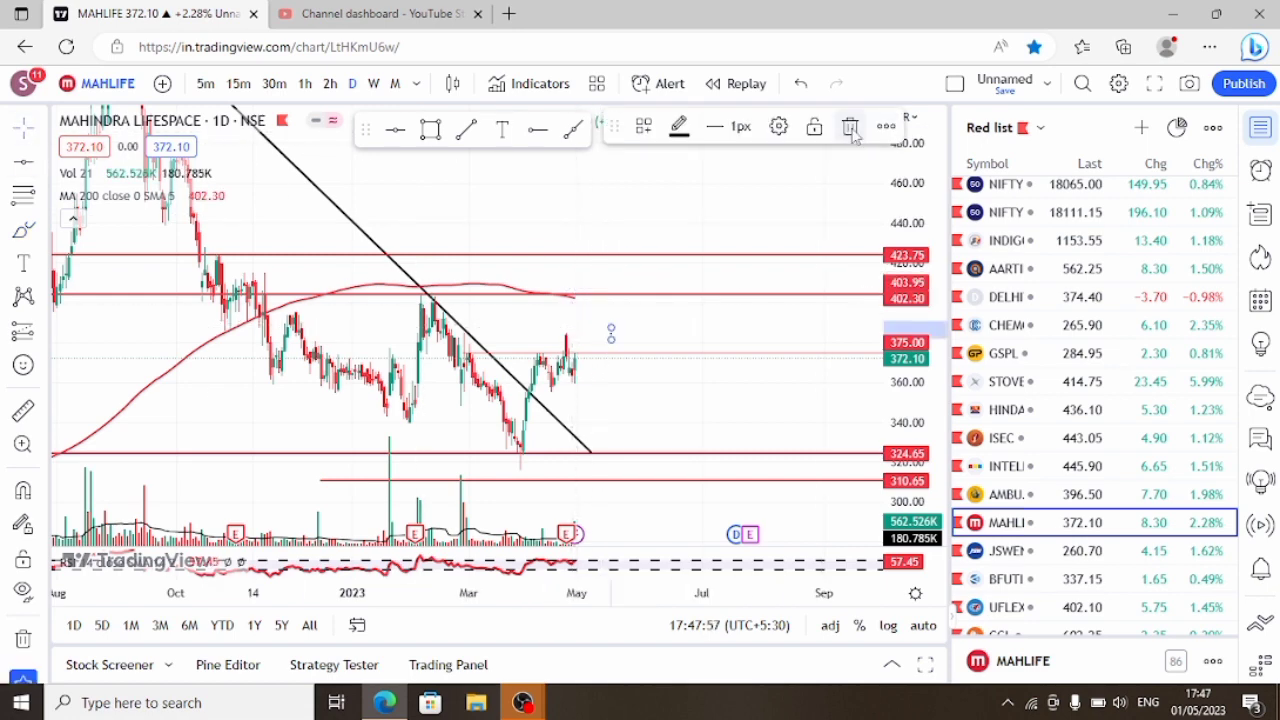
key("Delete")
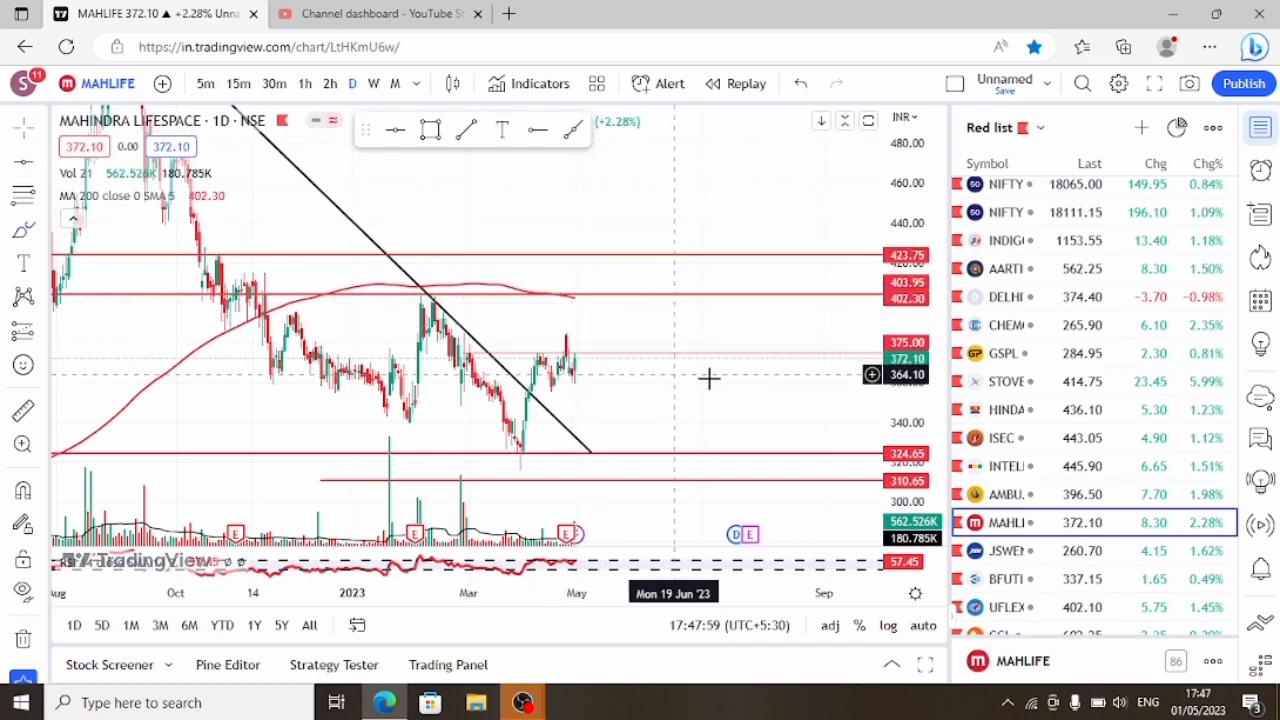
Examine the recent price action past the falling trendline, relative to the 375.00 level and the 200-period moving average.
left_click_drag(913, 445, 914, 420)
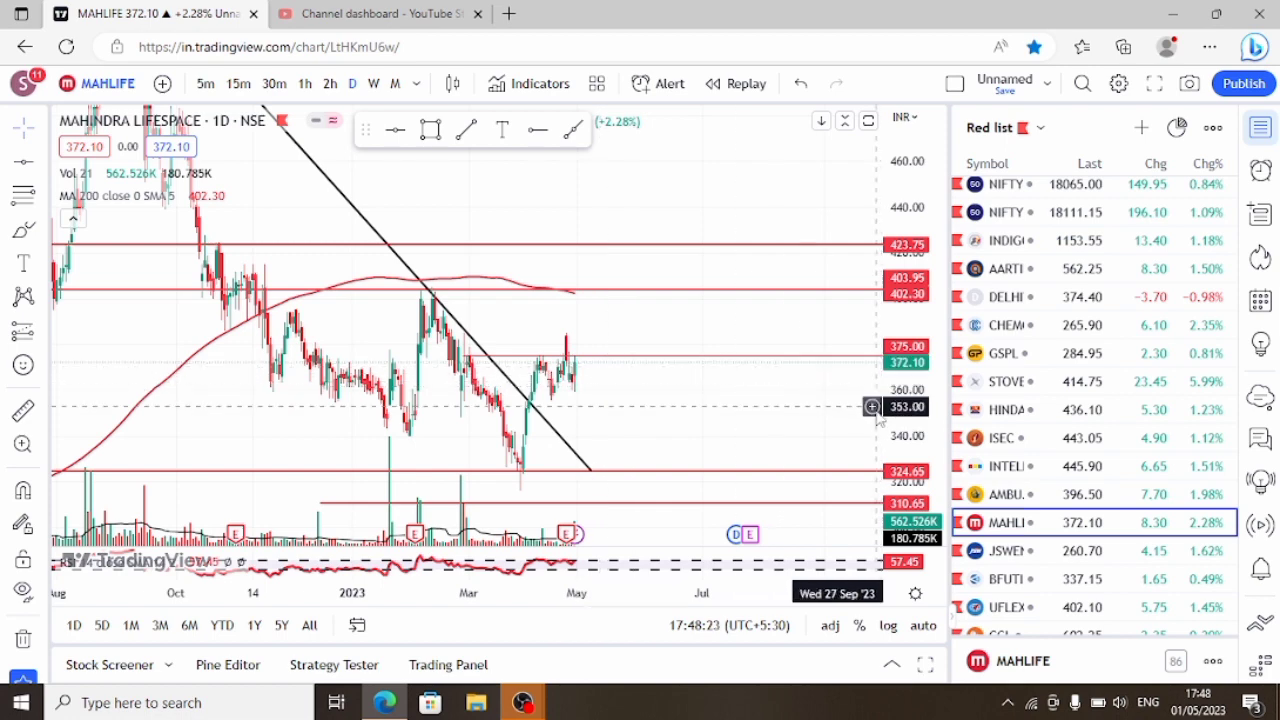
left_click_drag(917, 418, 917, 445)
left_click_drag(691, 401, 700, 385)
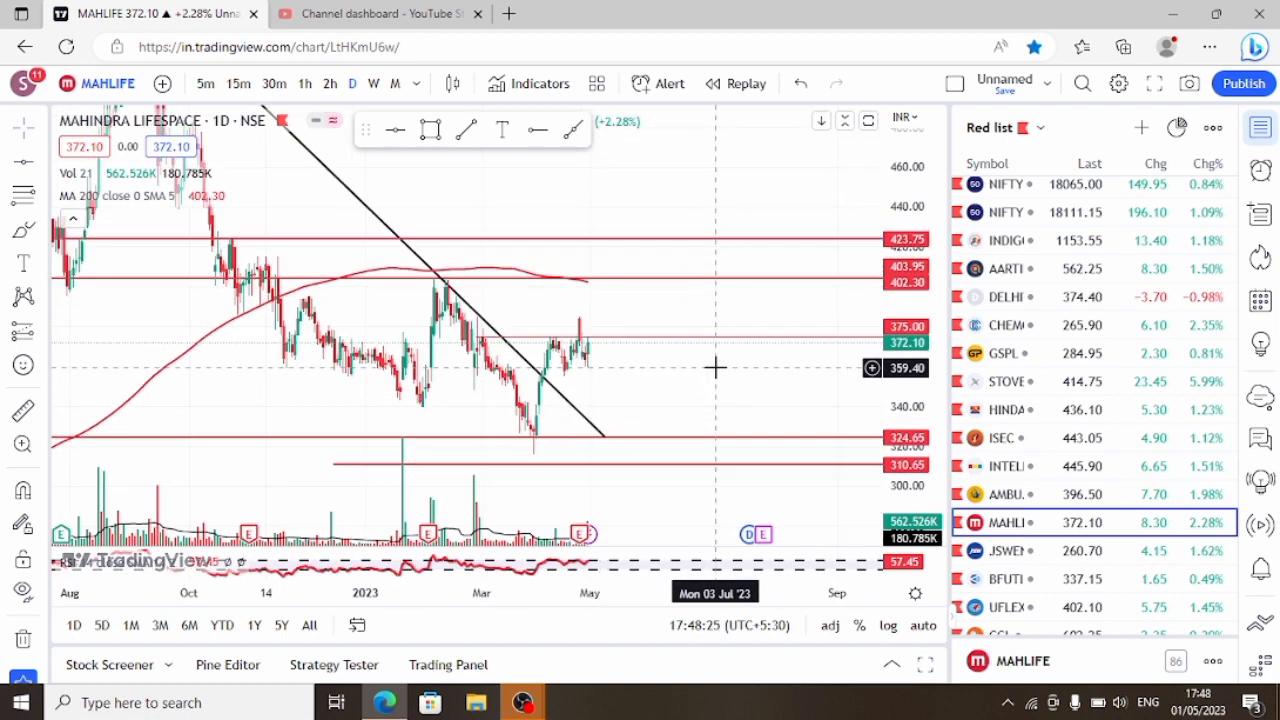
scroll(655, 411, "up", 1)
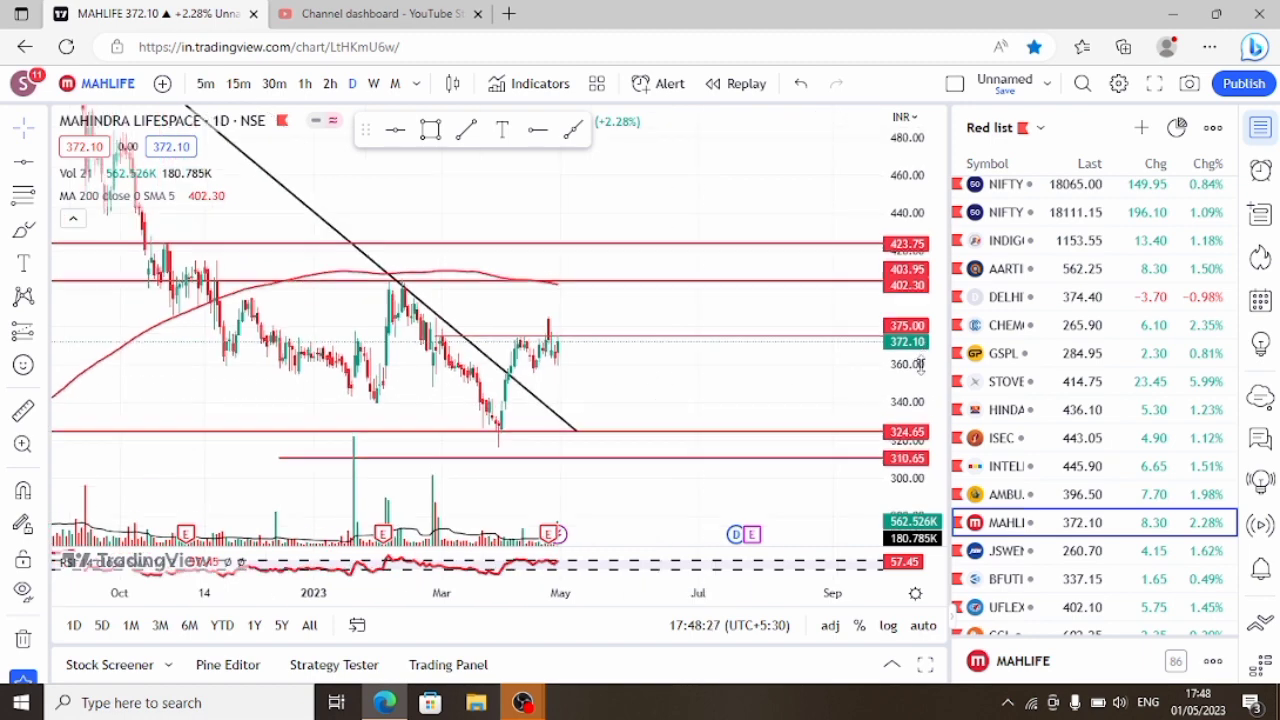
left_click_drag(651, 371, 704, 370)
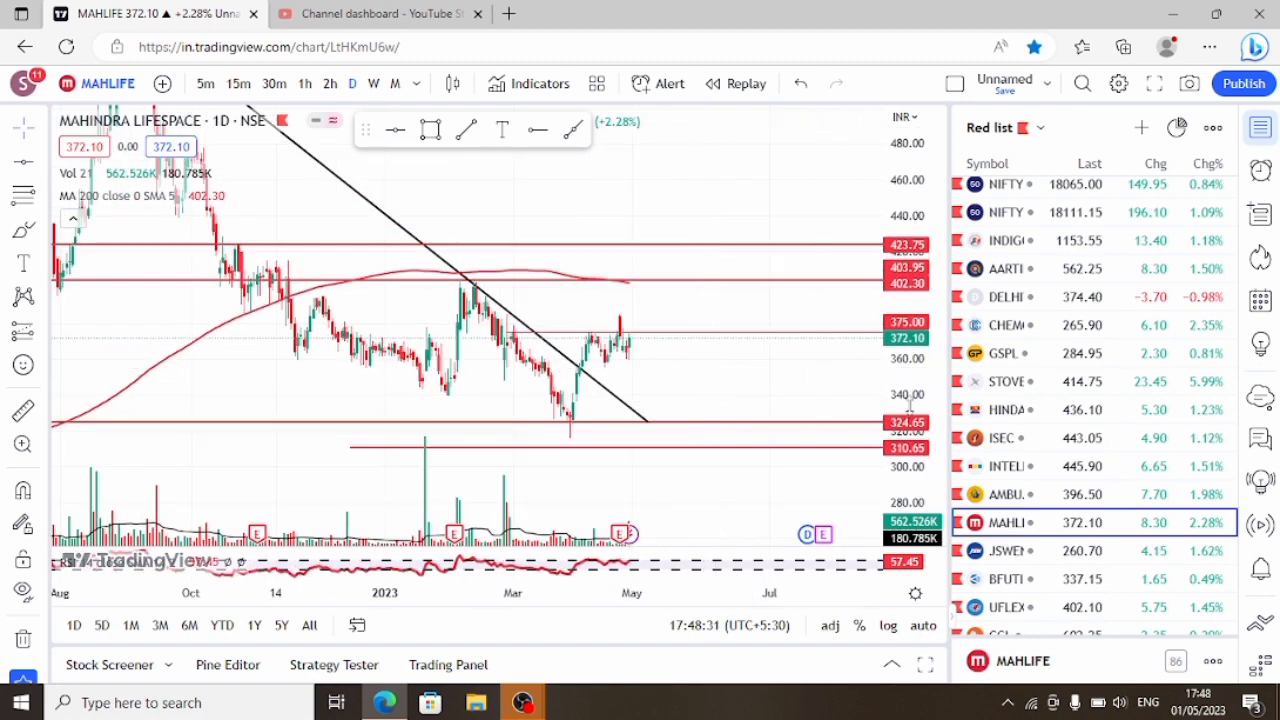
mouse_move(910, 407)
left_mouse_down()
mouse_move(908, 433)
mouse_move(923, 402)
left_mouse_up()
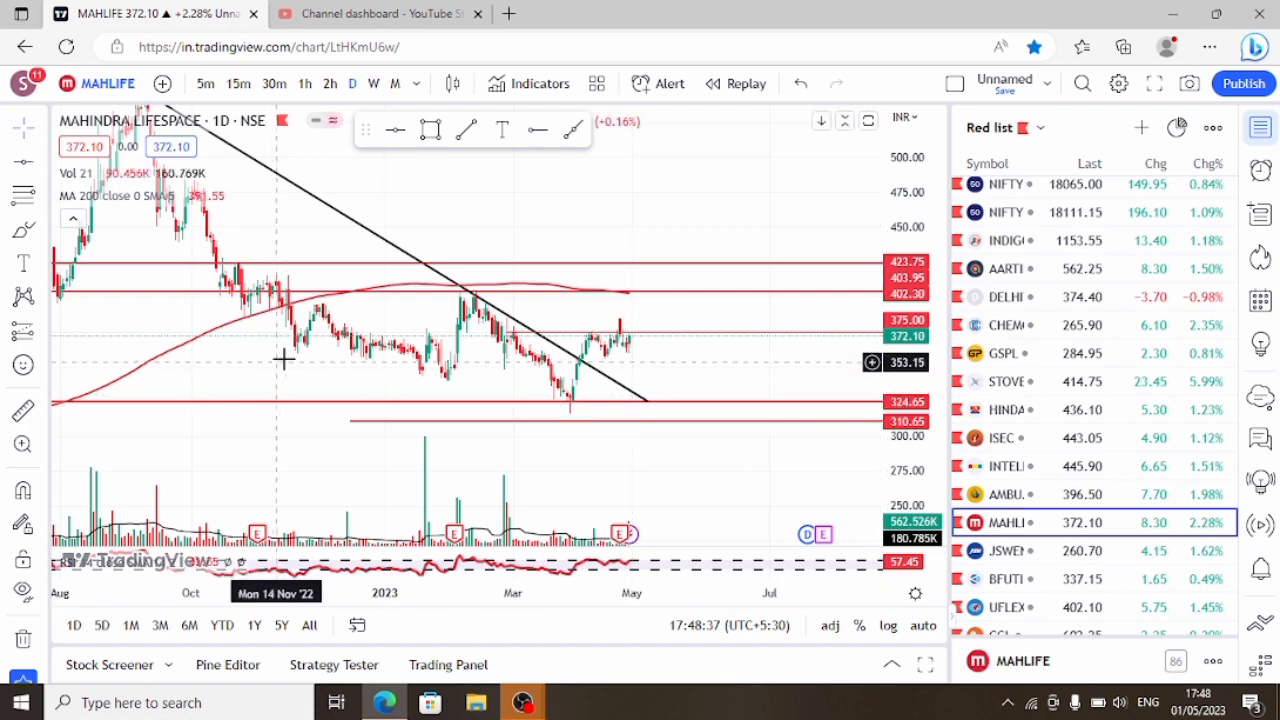
left_click_drag(315, 378, 343, 381)
left_click_drag(545, 391, 542, 420)
scroll(686, 414, "up", 1)
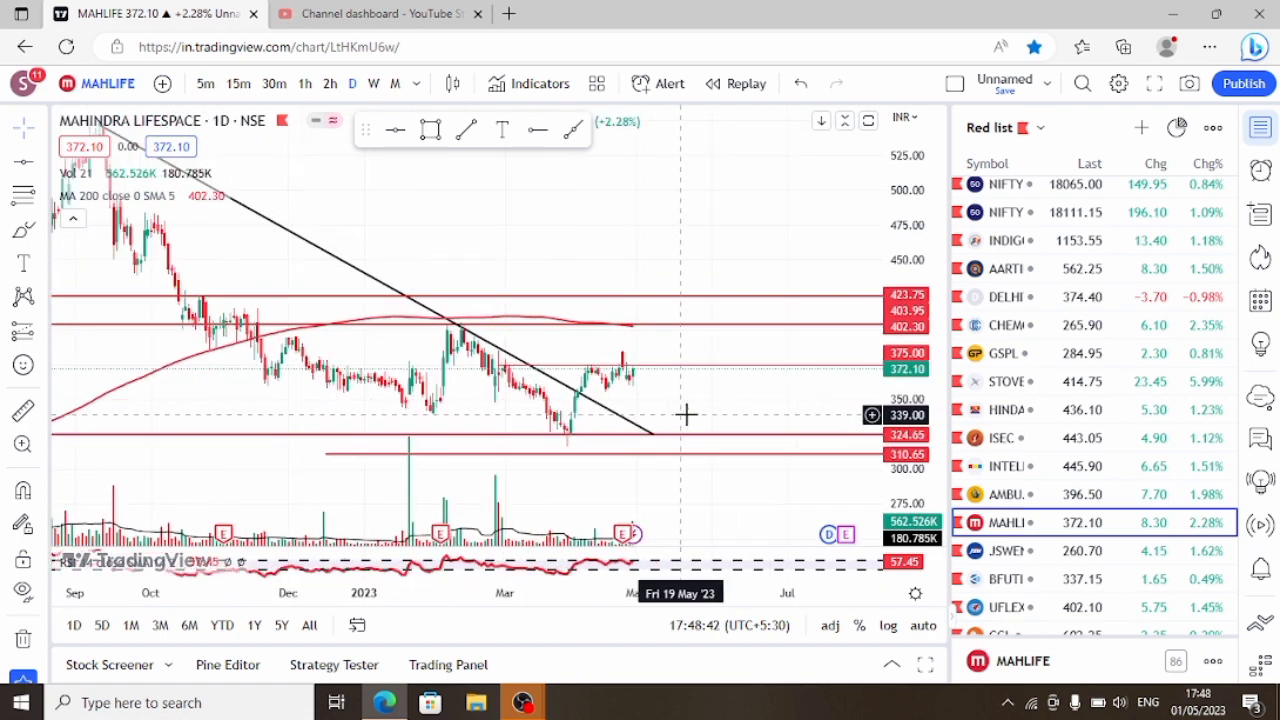
left_click_drag(911, 484, 911, 440)
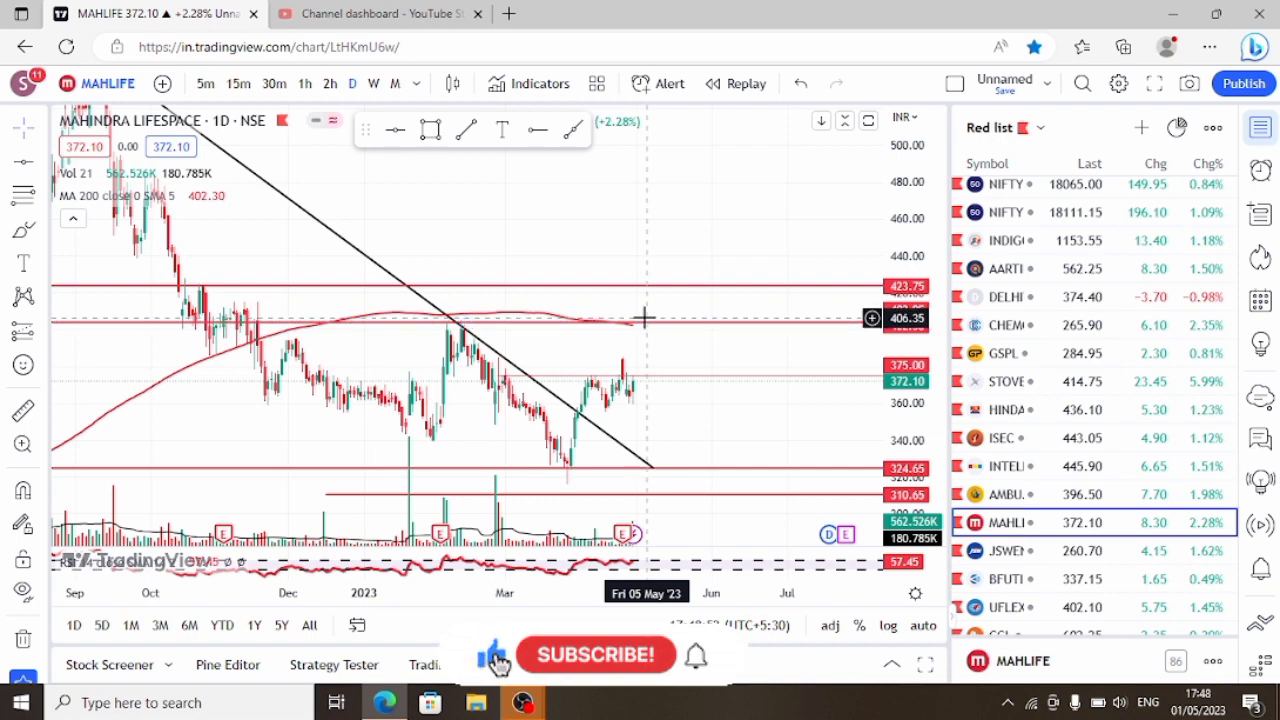
scroll(666, 421, "up", 1)
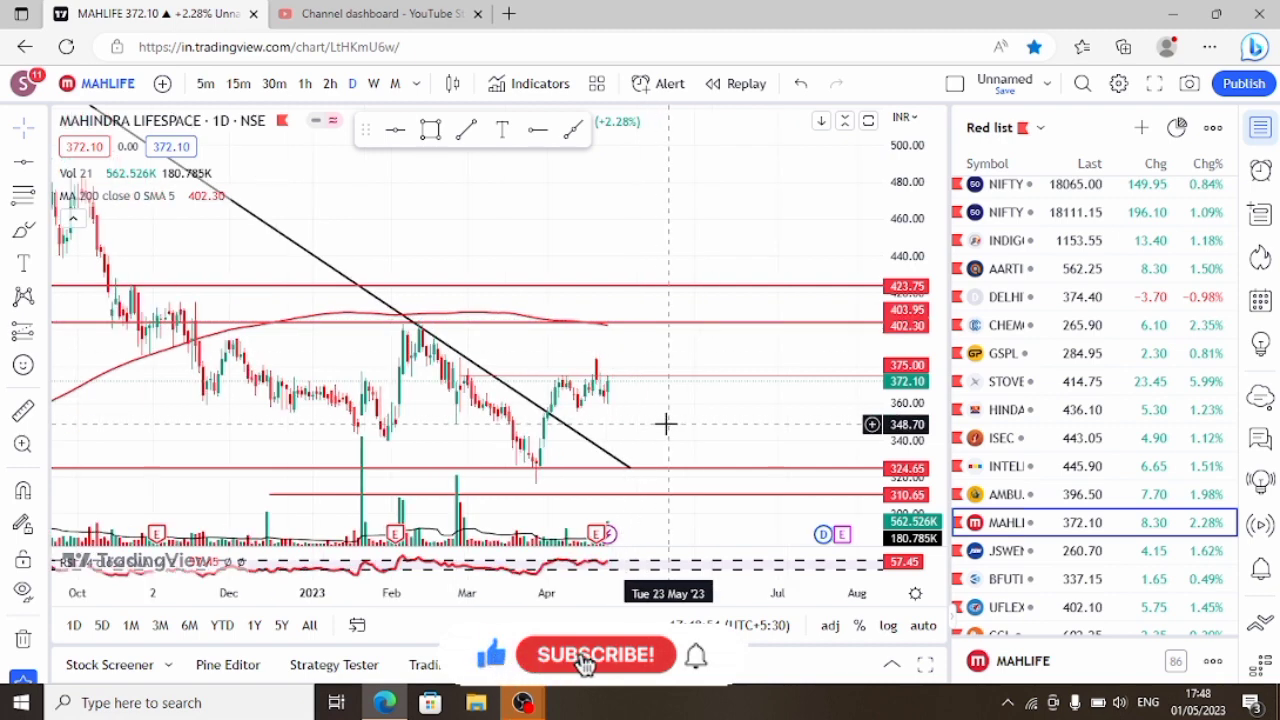
mouse_move(904, 411)
left_mouse_down()
mouse_move(908, 438)
mouse_move(906, 409)
left_mouse_up()
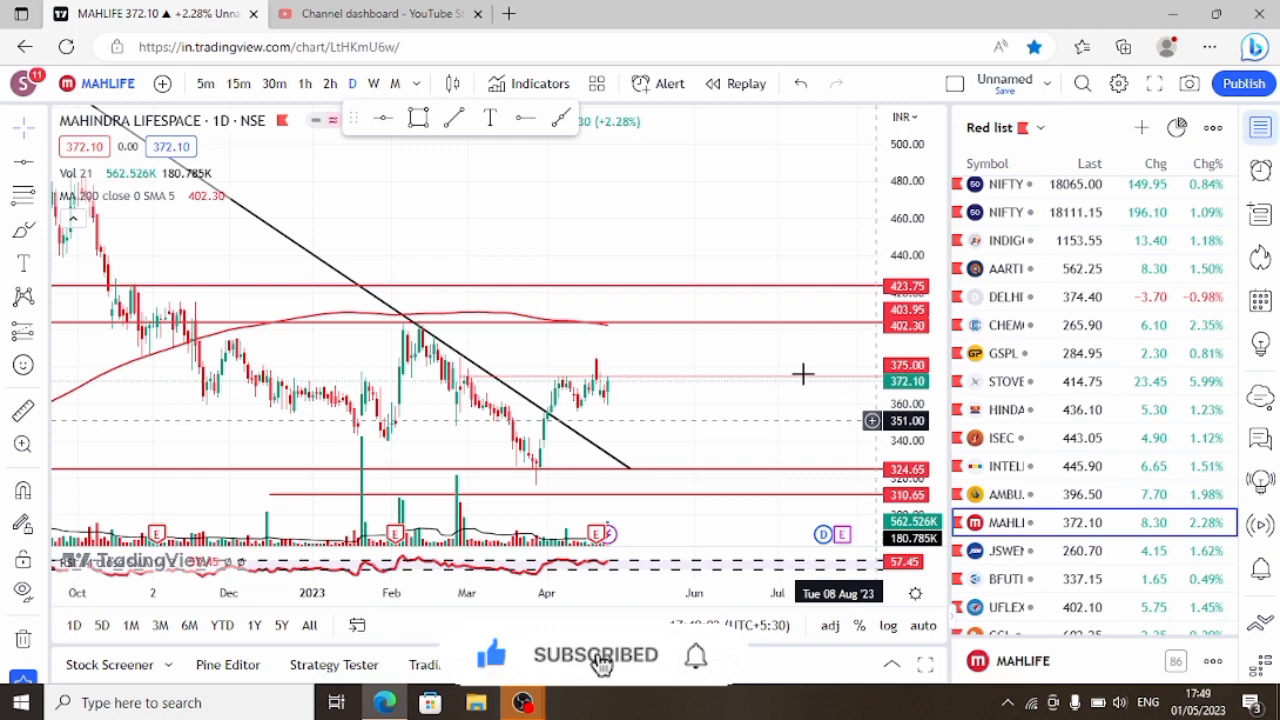
Examine the 403.95 and 423.75 resistance lines and the 324.65 support line against the price swings since October.
left_click(613, 324)
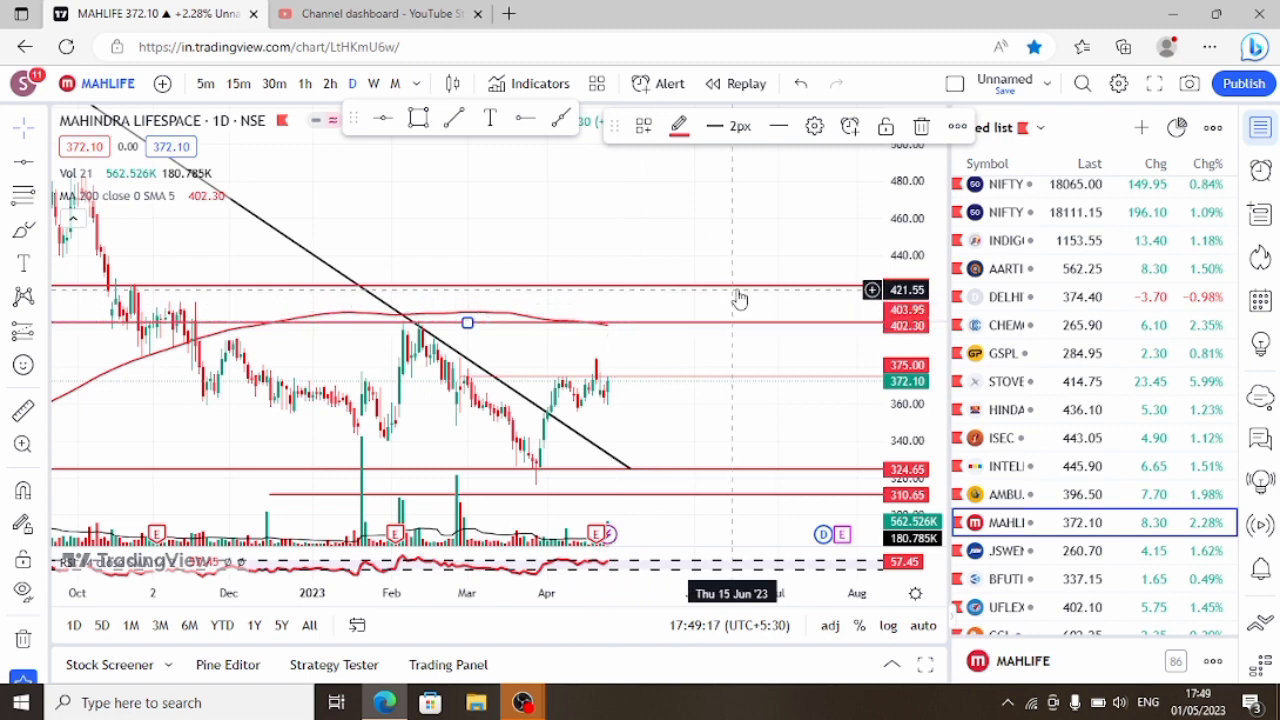
left_click_drag(926, 369, 926, 366)
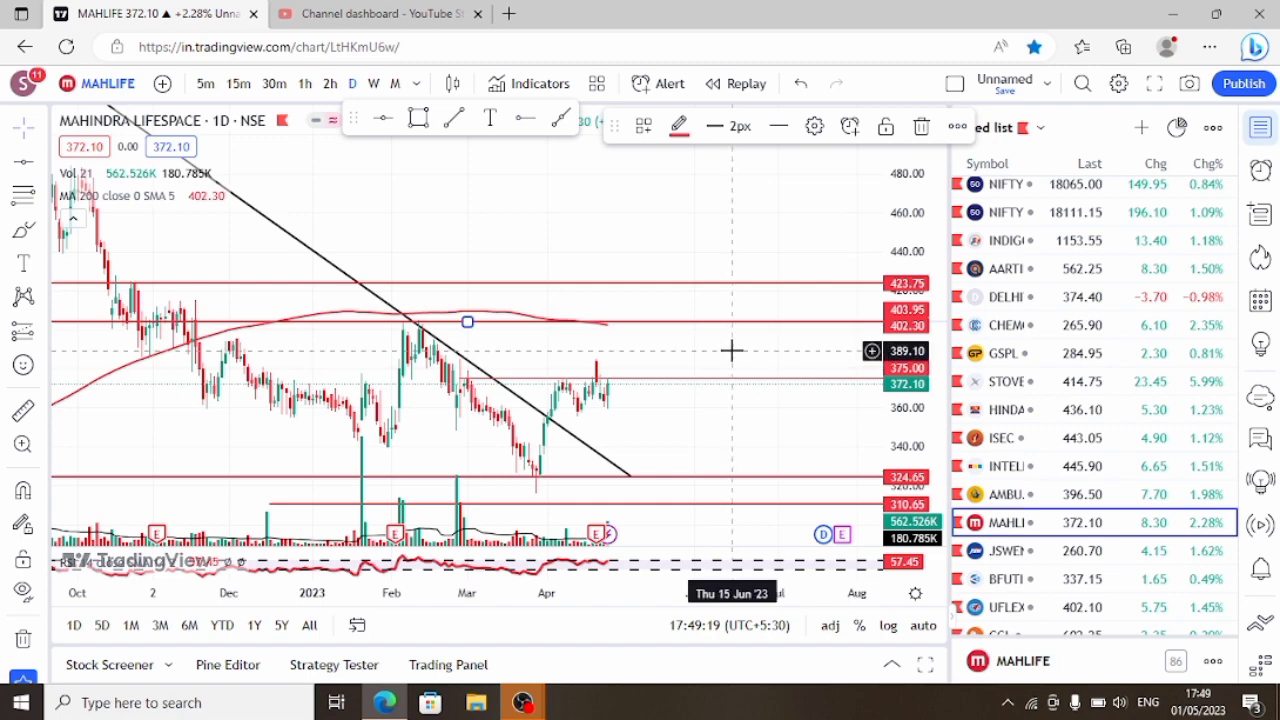
left_click_drag(731, 337, 731, 326)
scroll(541, 358, "down", 2)
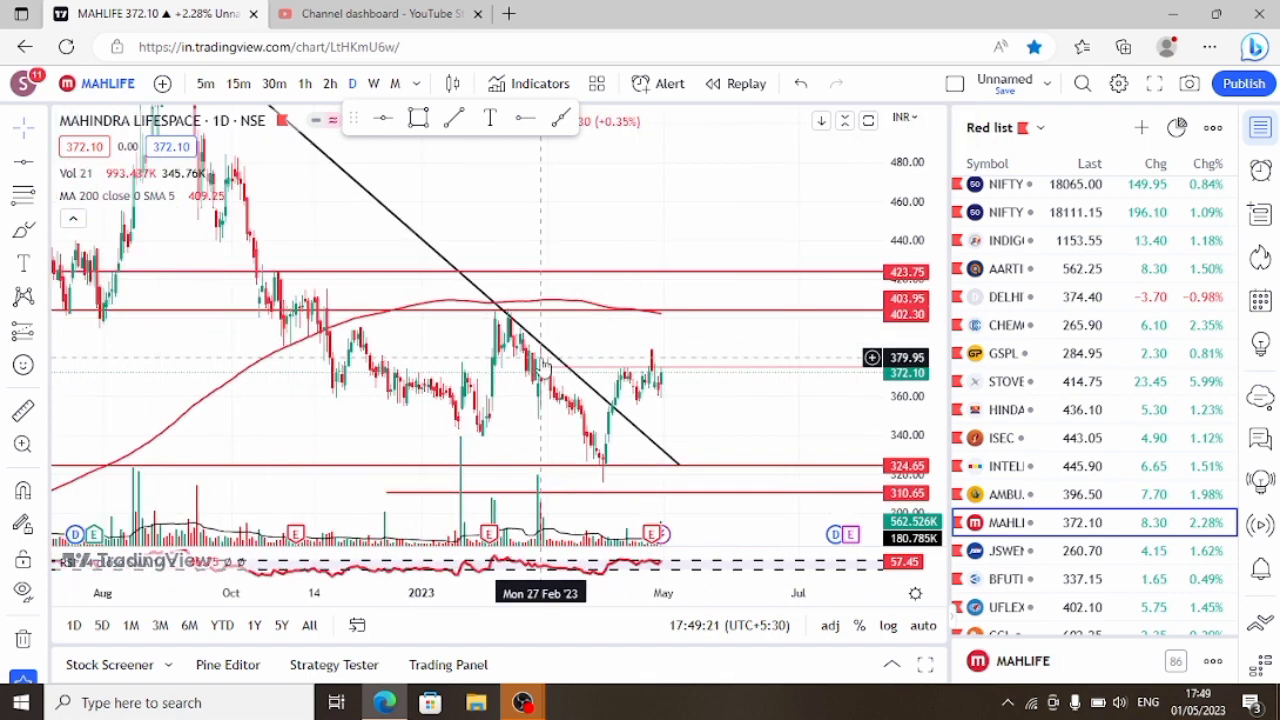
scroll(541, 360, "down", 1)
left_click_drag(928, 392, 928, 420)
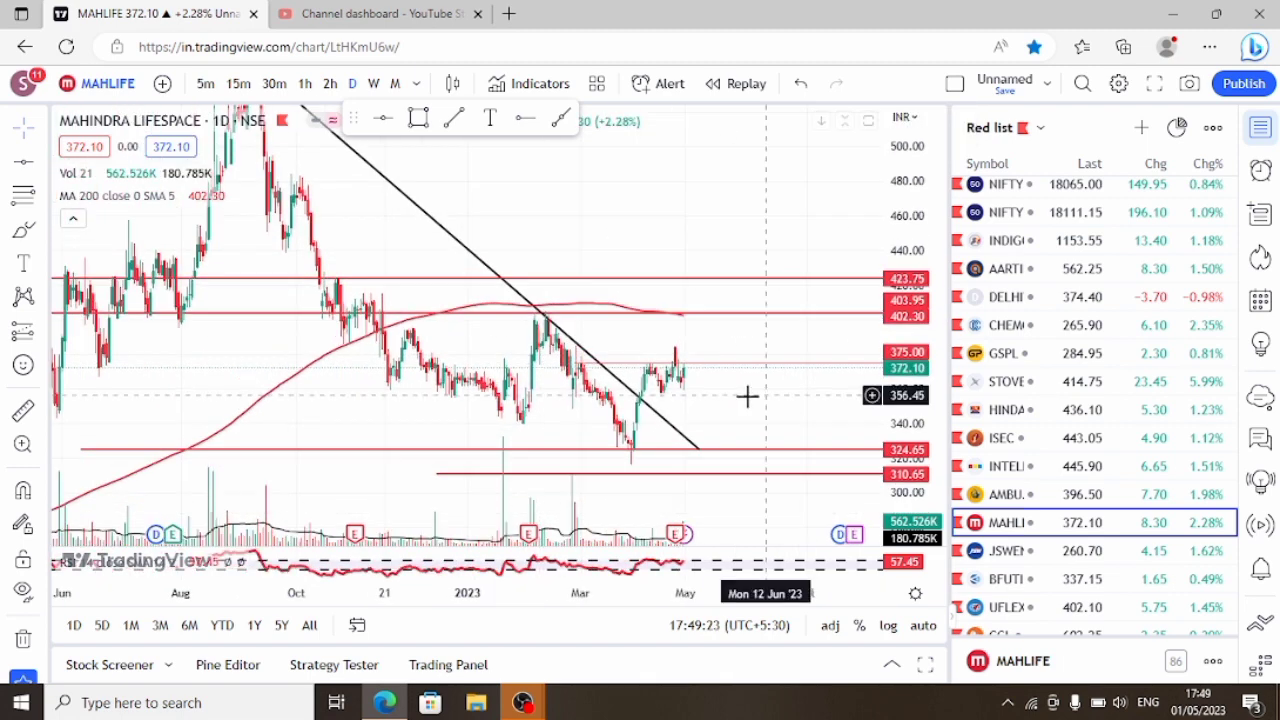
scroll(746, 397, "up", 1)
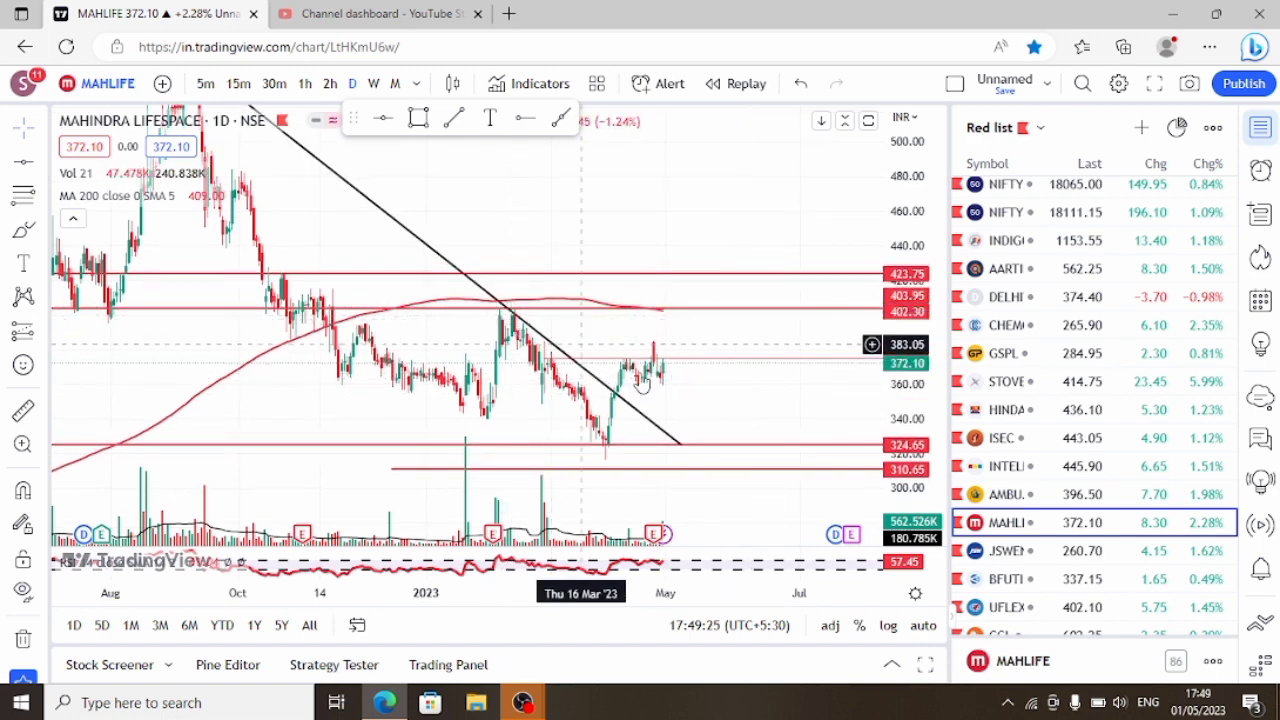
scroll(737, 414, "up", 2)
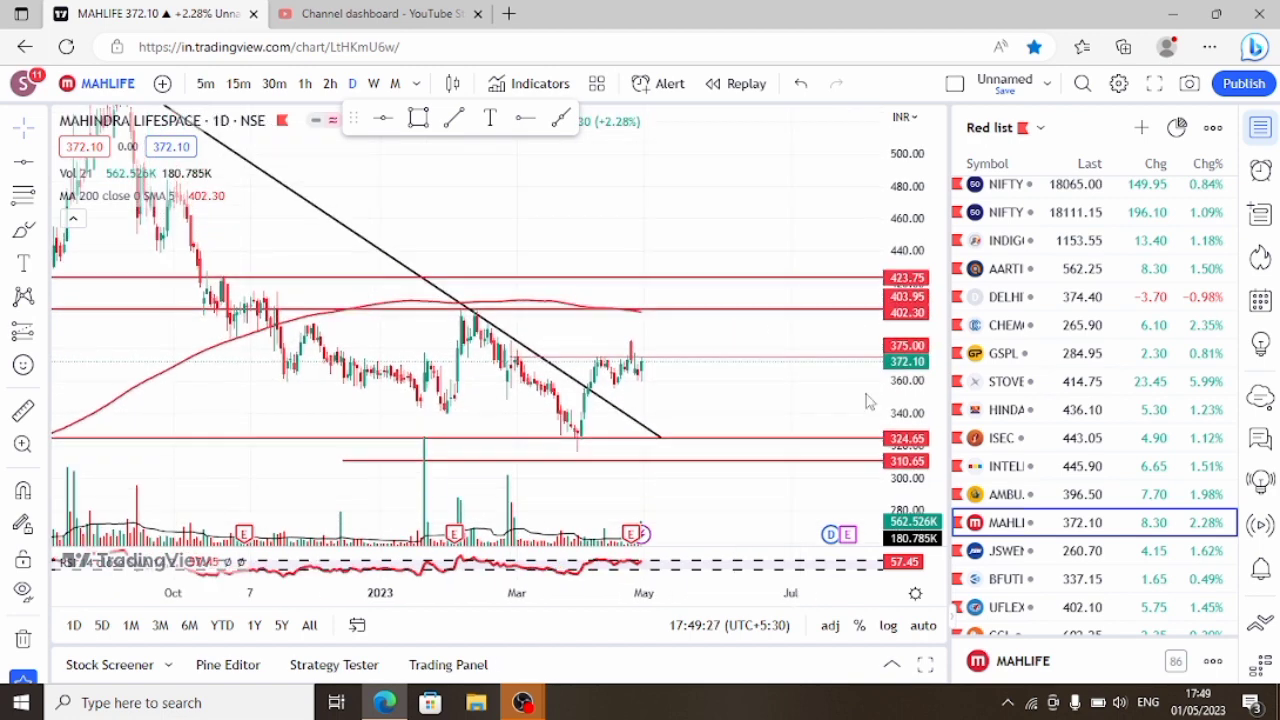
scroll(749, 369, "up", 2)
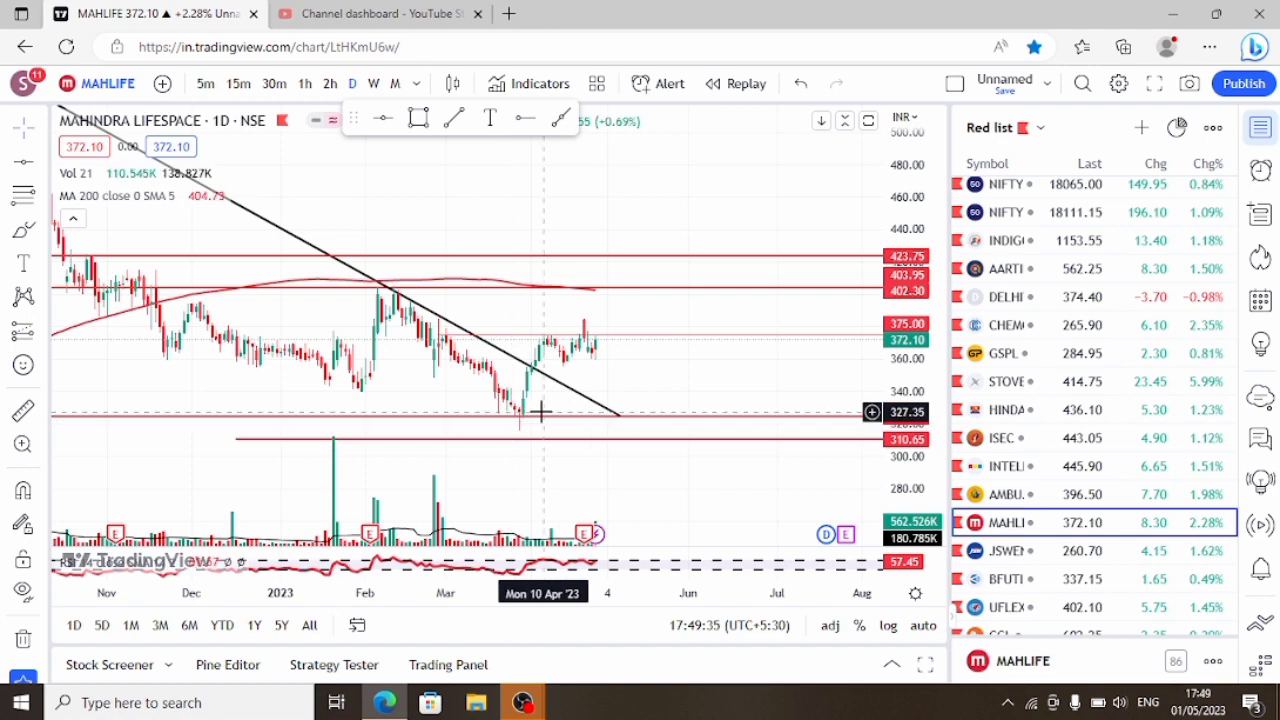
scroll(629, 346, "down", 2)
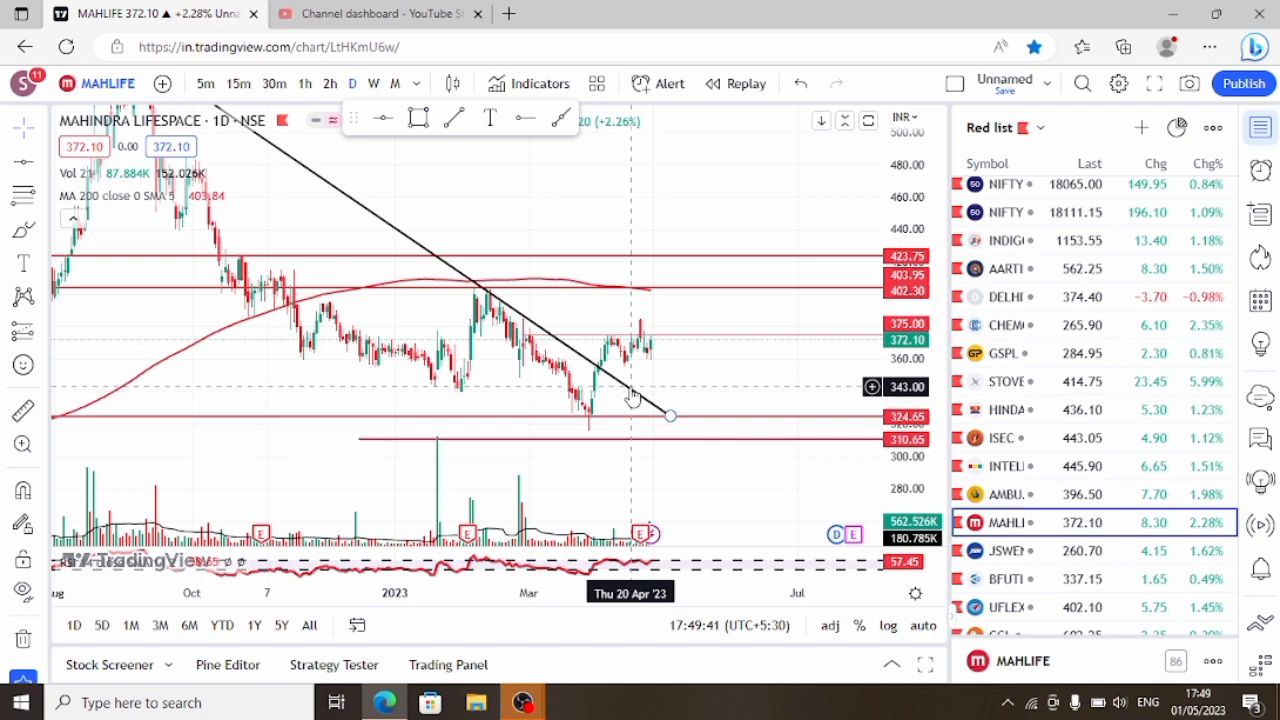
scroll(651, 363, "up", 1)
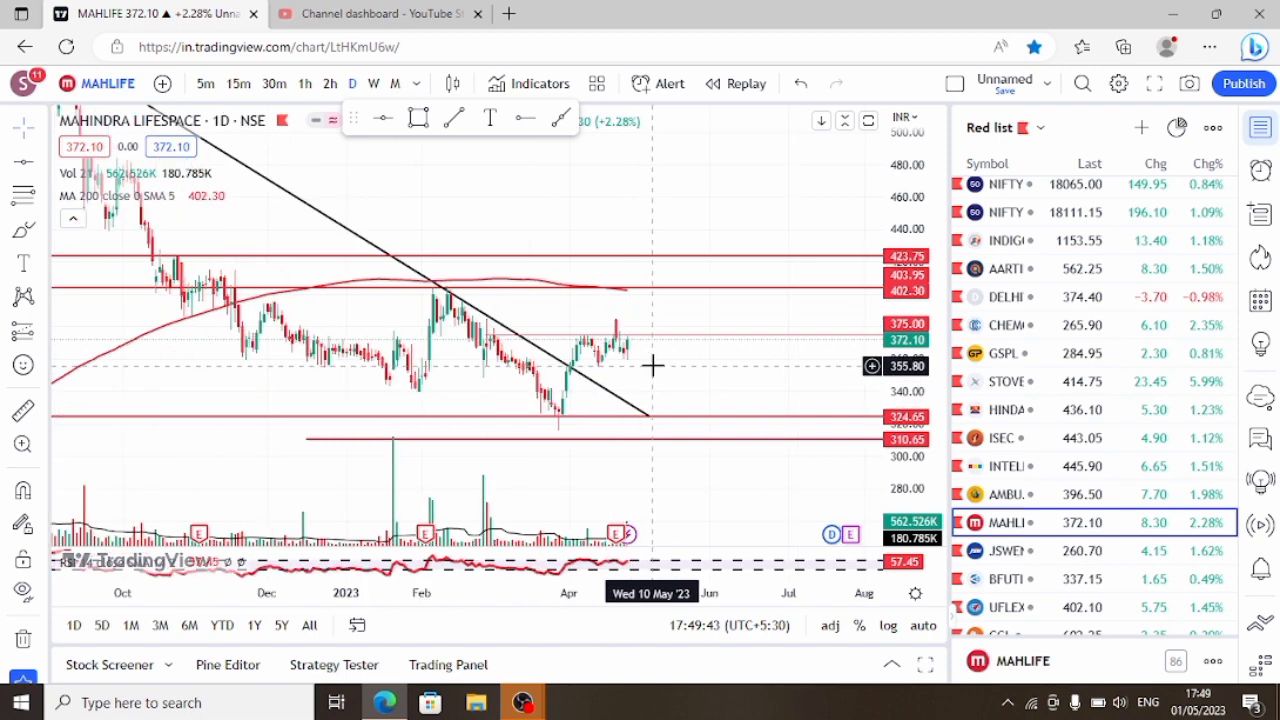
left_click_drag(914, 401, 914, 427)
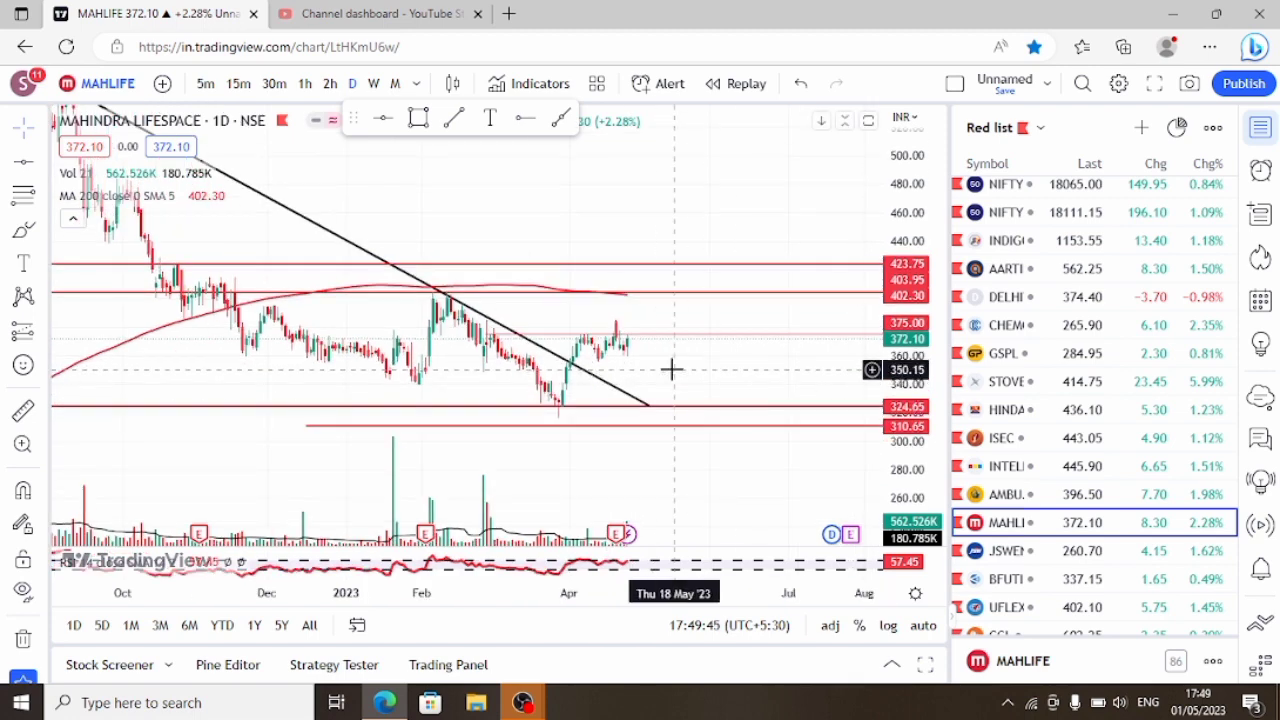
Examine the MAHLIFE rebound from the 324.65 support line towards the 403.95 resistance and the 200-period moving average.
left_click_drag(692, 372, 736, 354)
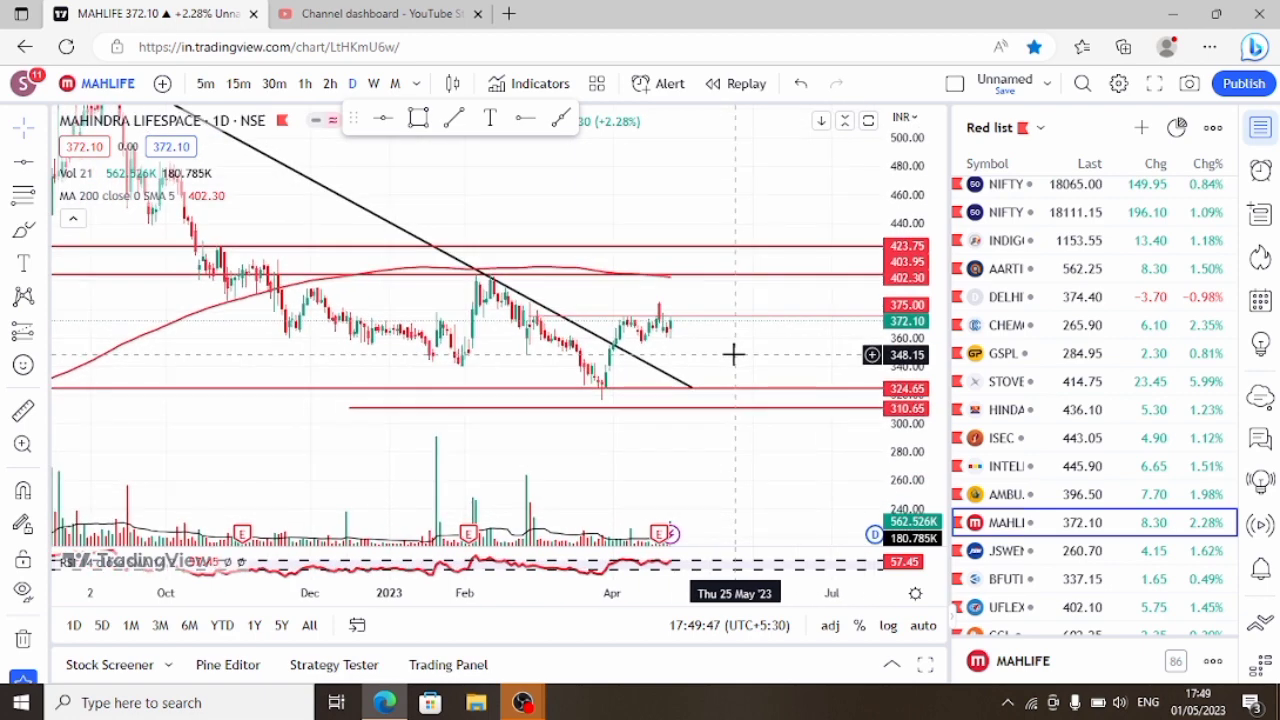
scroll(734, 354, "up", 1)
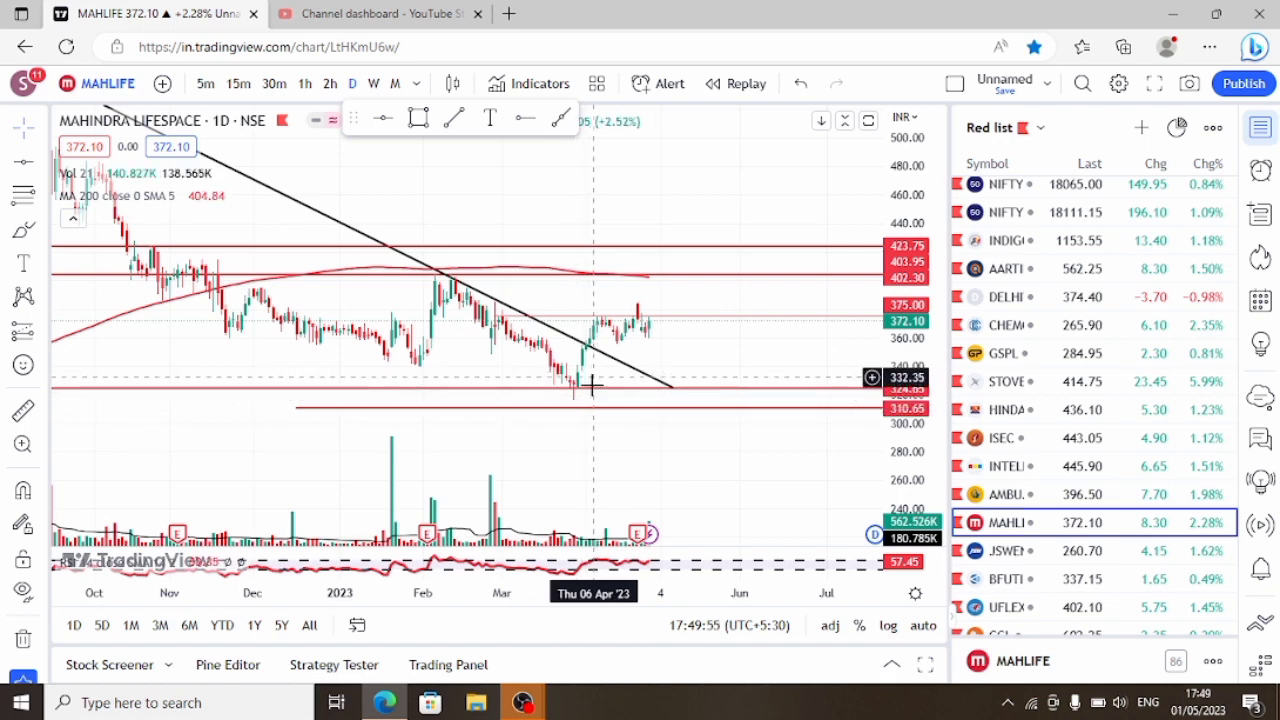
left_click_drag(737, 350, 736, 371)
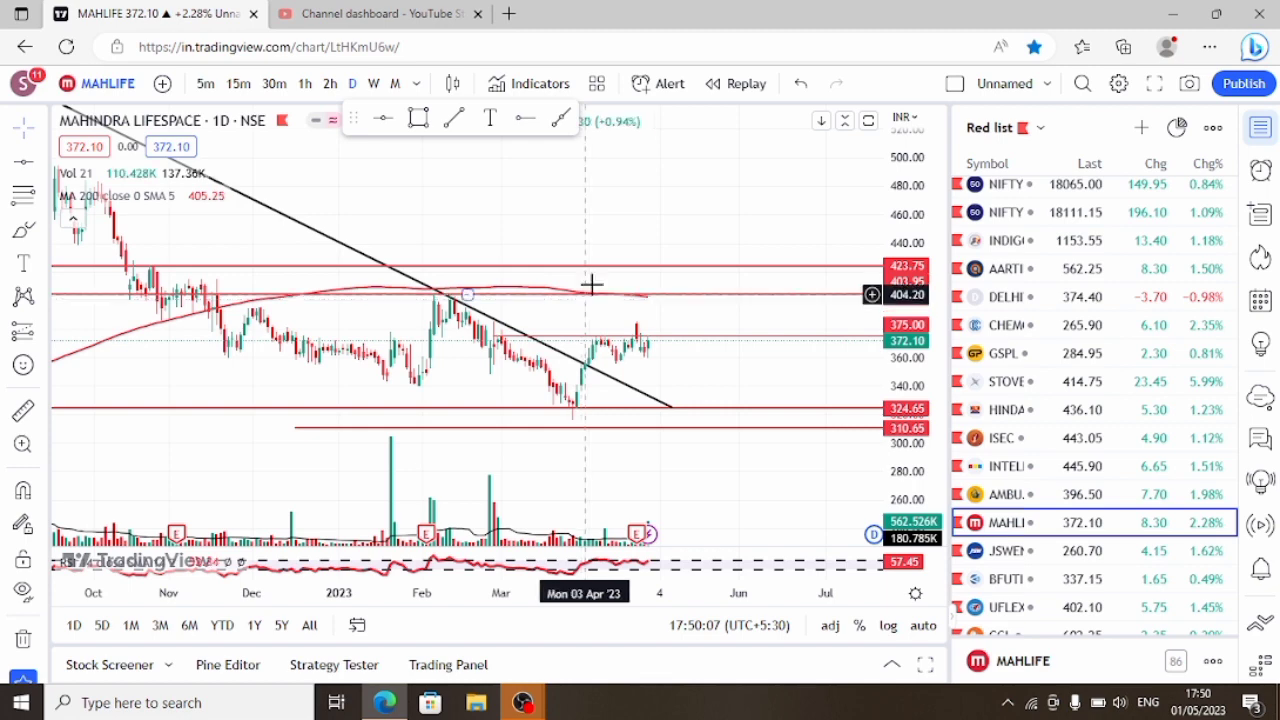
scroll(580, 370, "up", 1)
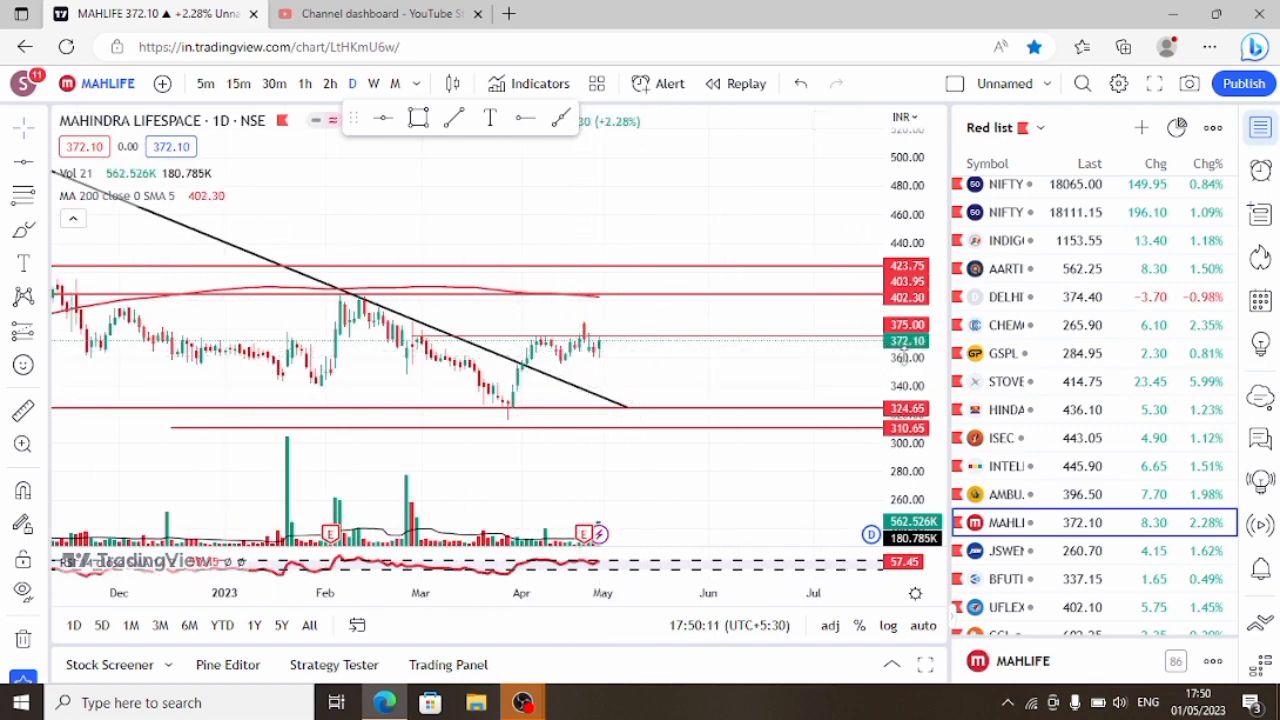
scroll(904, 357, "up", 1)
scroll(663, 380, "down", 1)
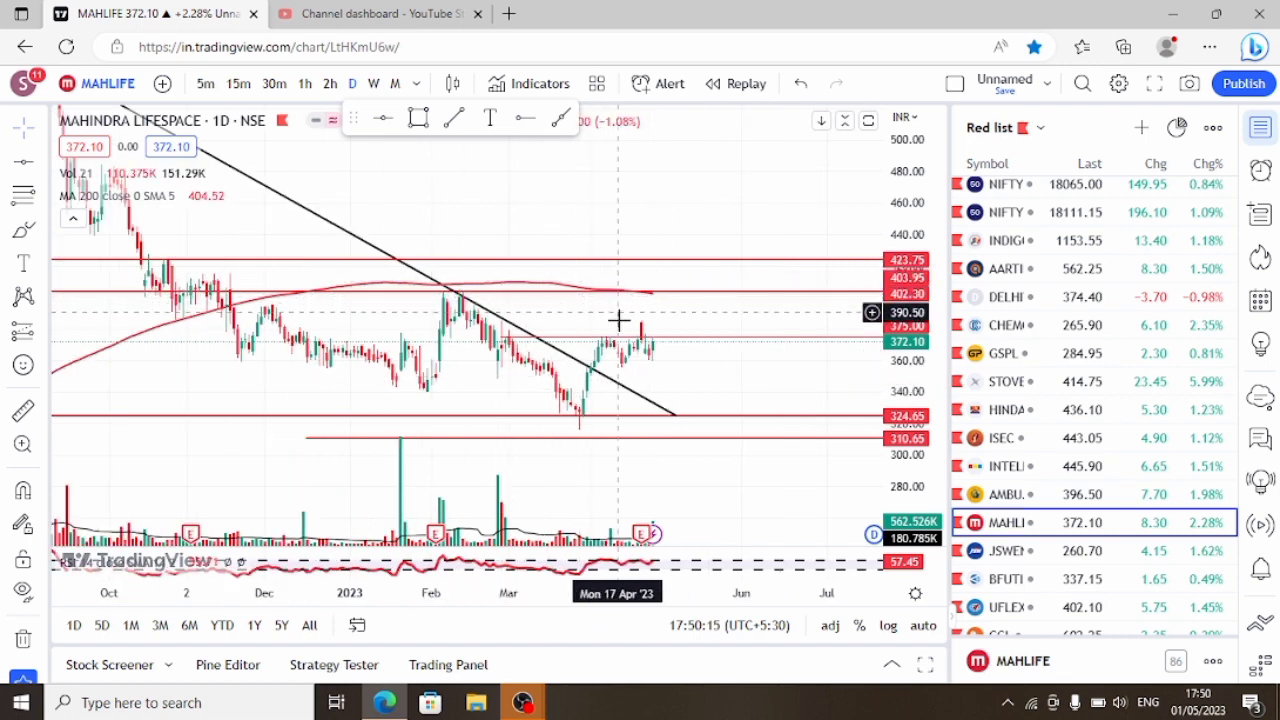
left_click_drag(748, 364, 749, 342)
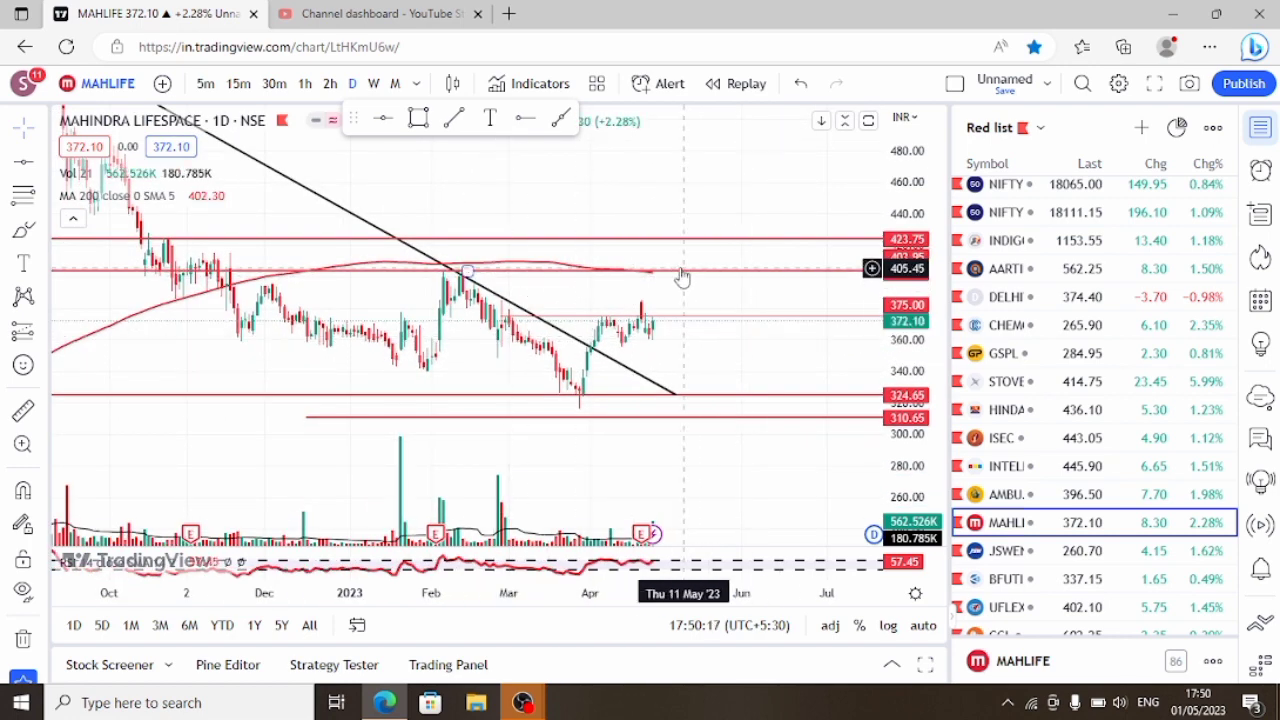
Find Container Corp (CONCOR) further down the Red list and open its daily chart.
scroll(1034, 432, "down", 2)
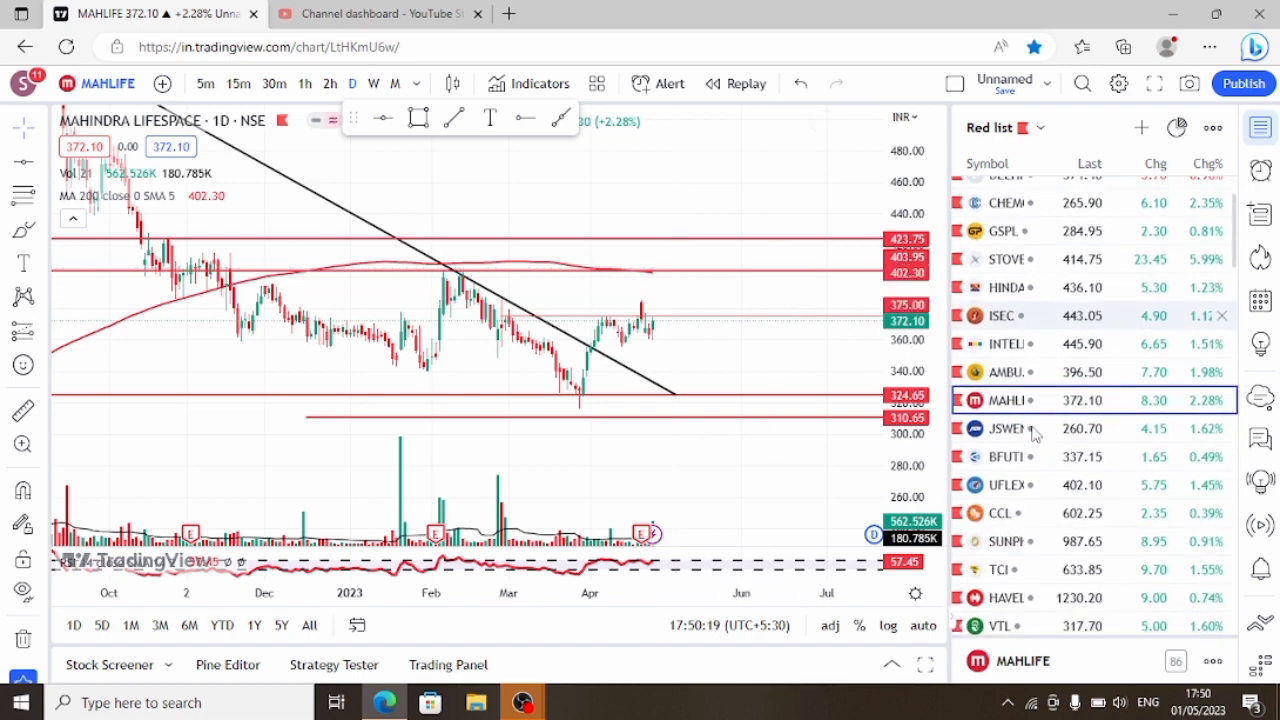
scroll(1005, 420, "down", 4)
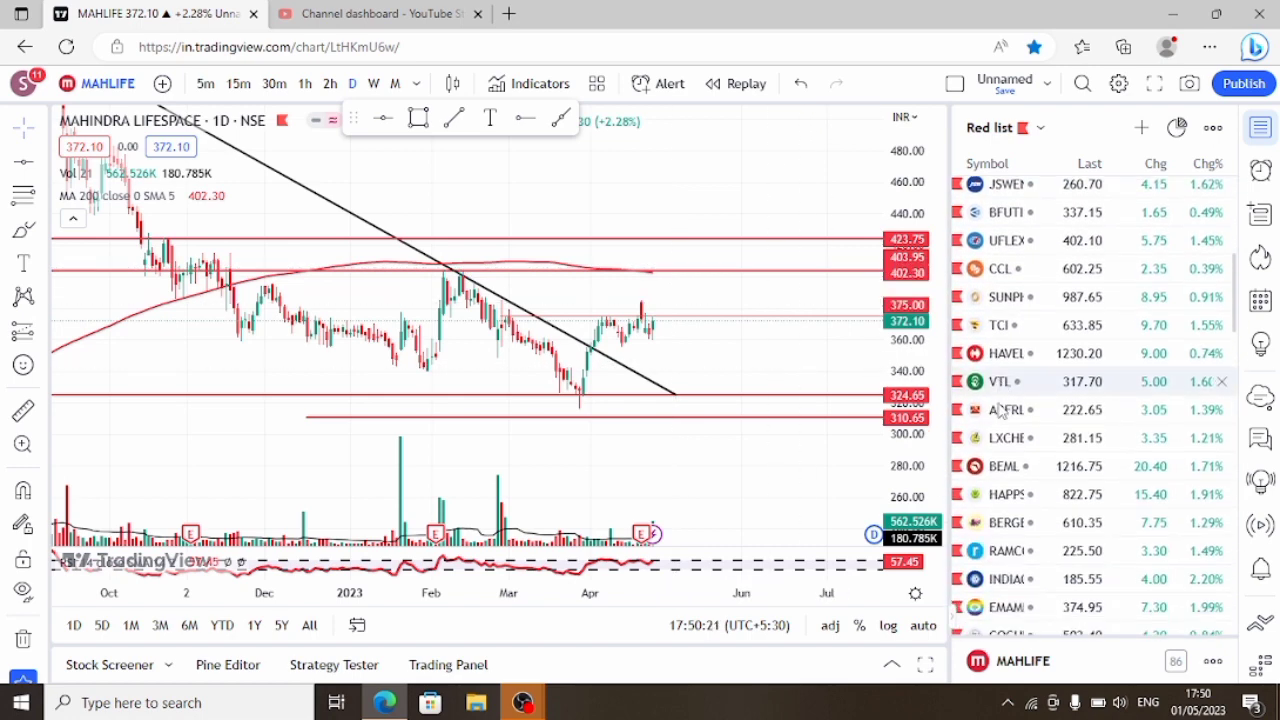
scroll(1000, 410, "down", 6)
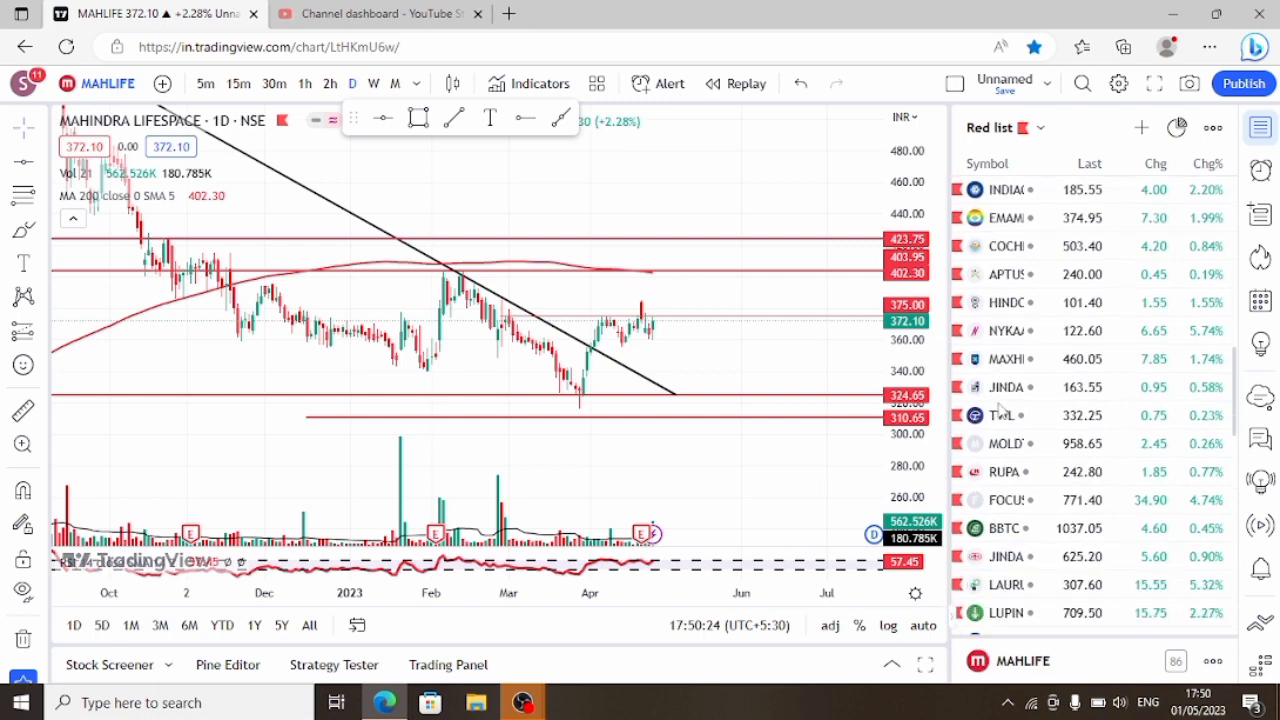
scroll(1005, 330, "down", 7)
left_click(1005, 297)
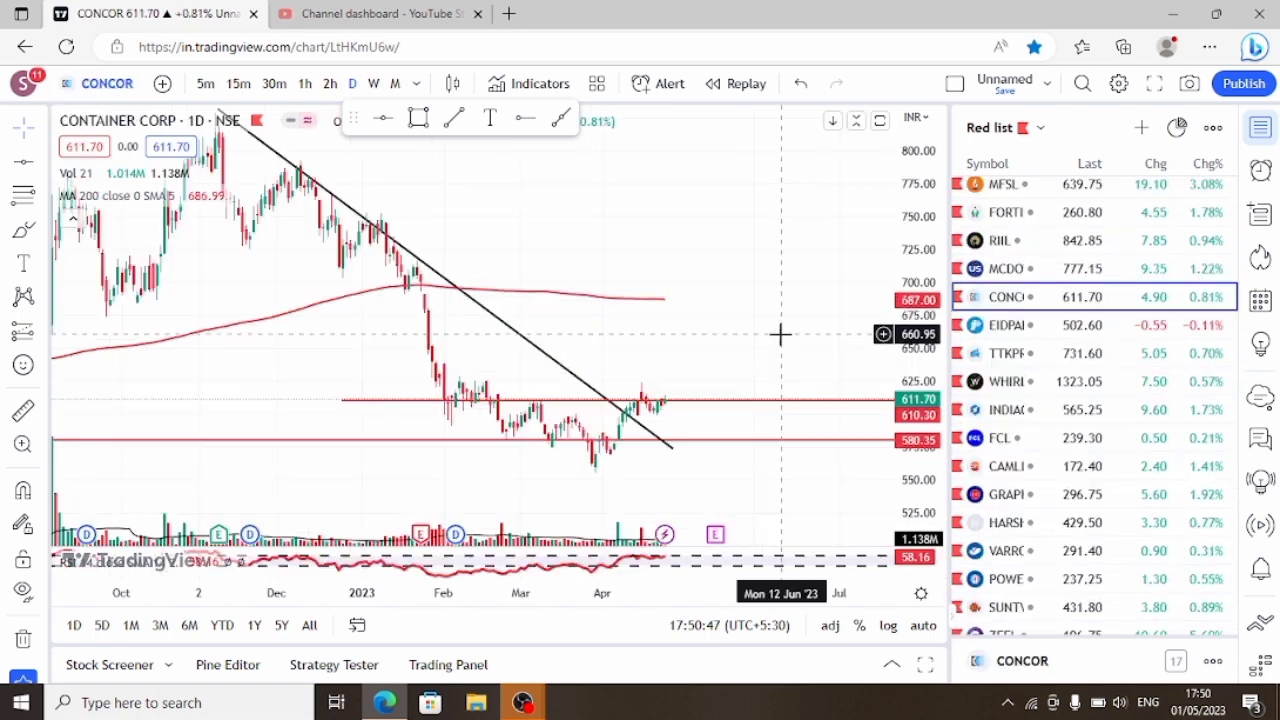
Examine the CONCOR price action around the falling trendline and the 610.30 and 580.35 horizontal levels.
left_click_drag(780, 299, 740, 248)
scroll(464, 365, "up", 2)
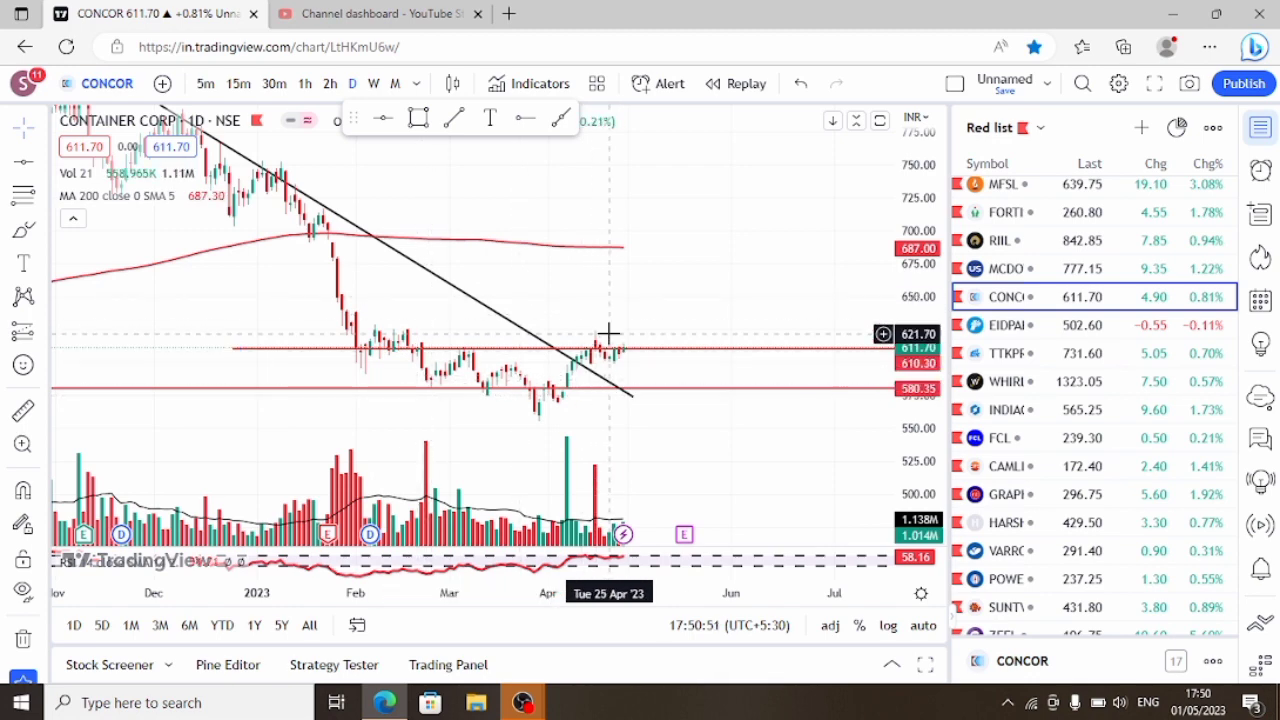
left_click_drag(930, 474, 899, 456)
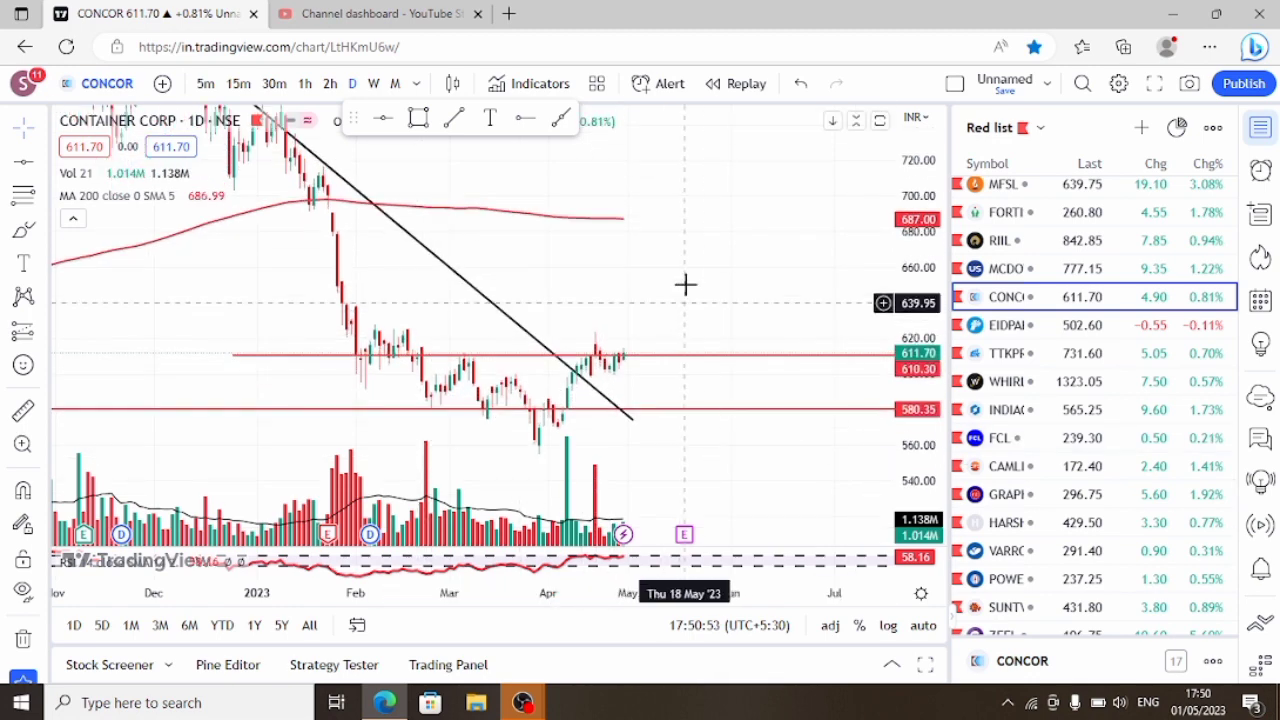
left_click_drag(685, 285, 697, 266)
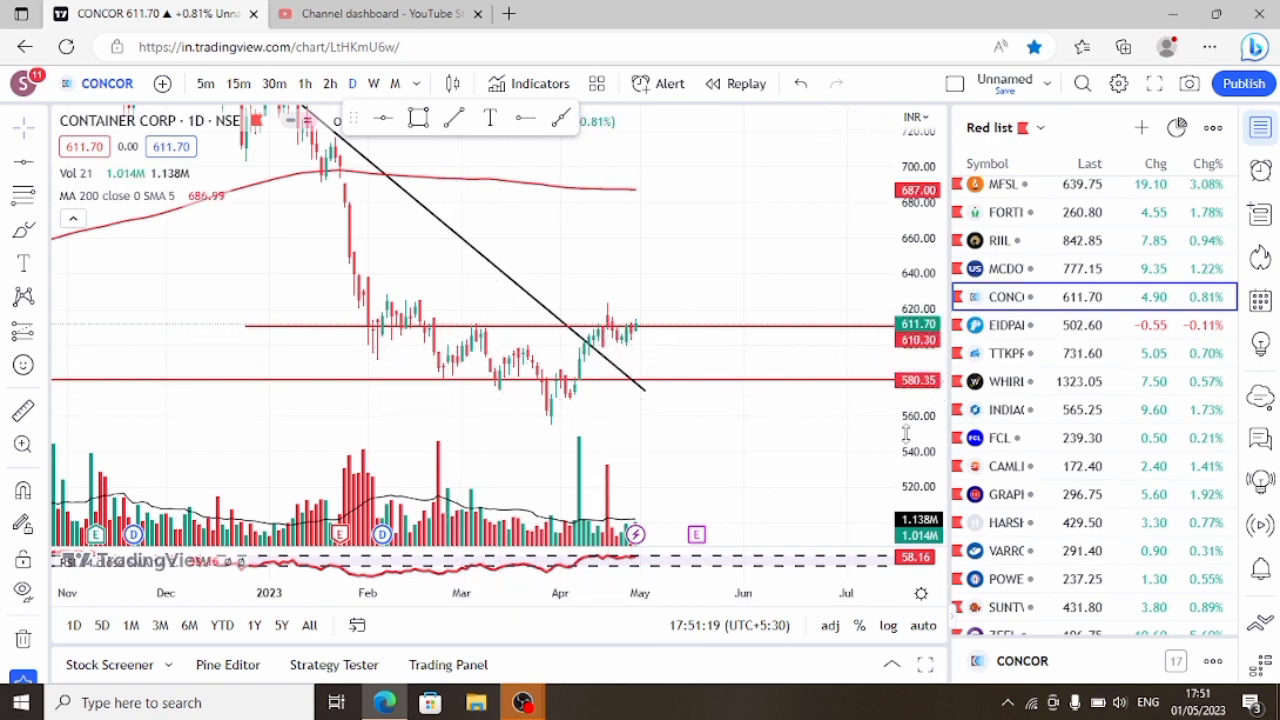
left_click_drag(906, 434, 906, 405)
left_click_drag(622, 269, 648, 276)
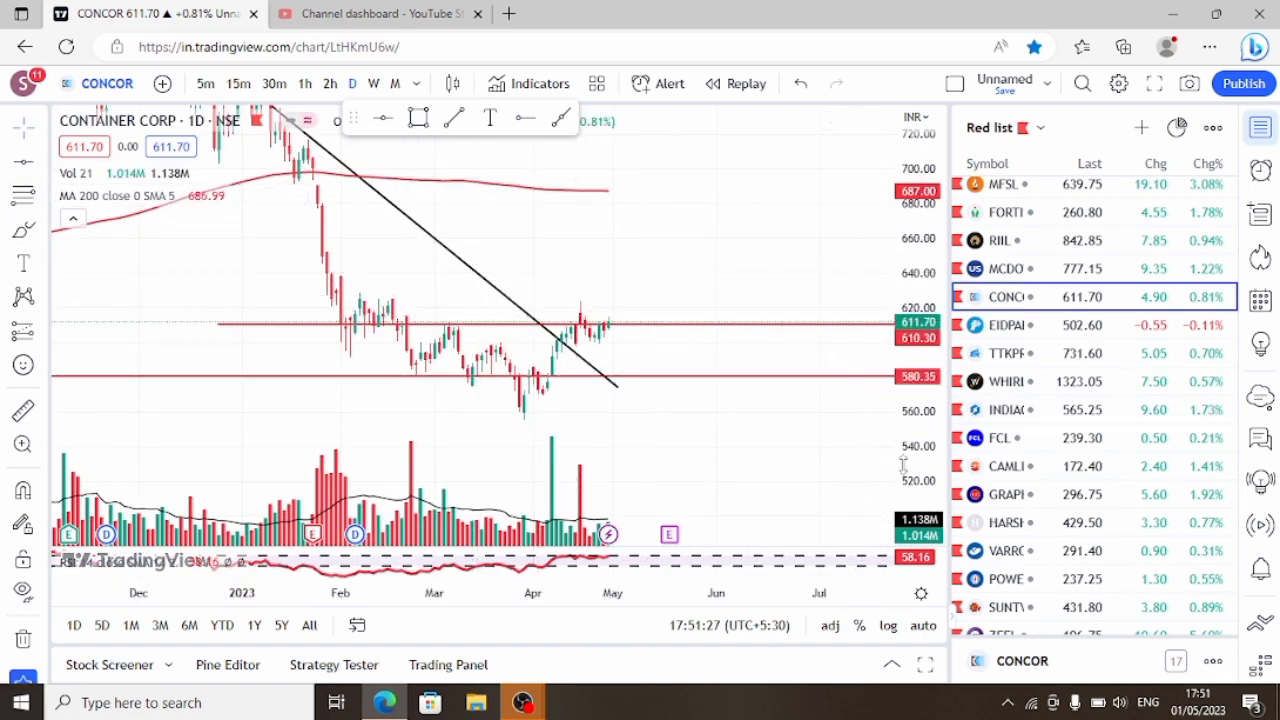
scroll(777, 460, "up", 1)
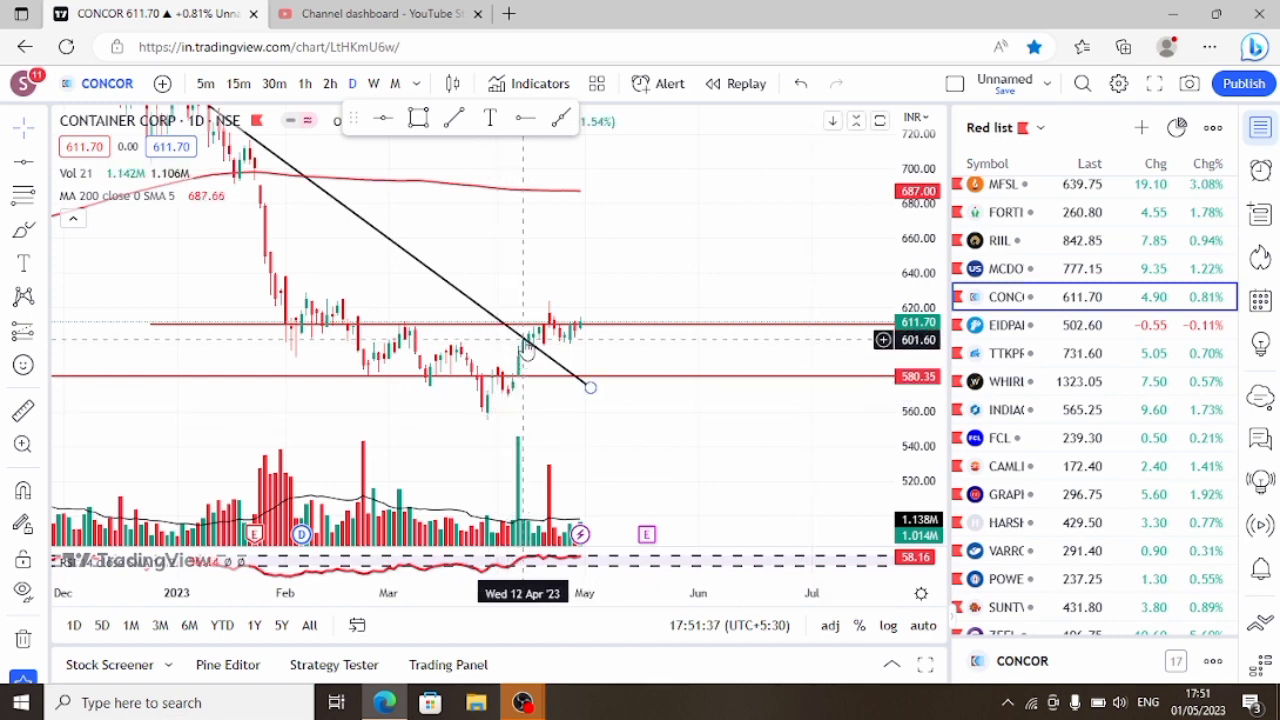
Measure the price range from about 601.05 down to 565.25 around CONCOR's trendline crossing, and clear the measurement.
left_click(23, 411)
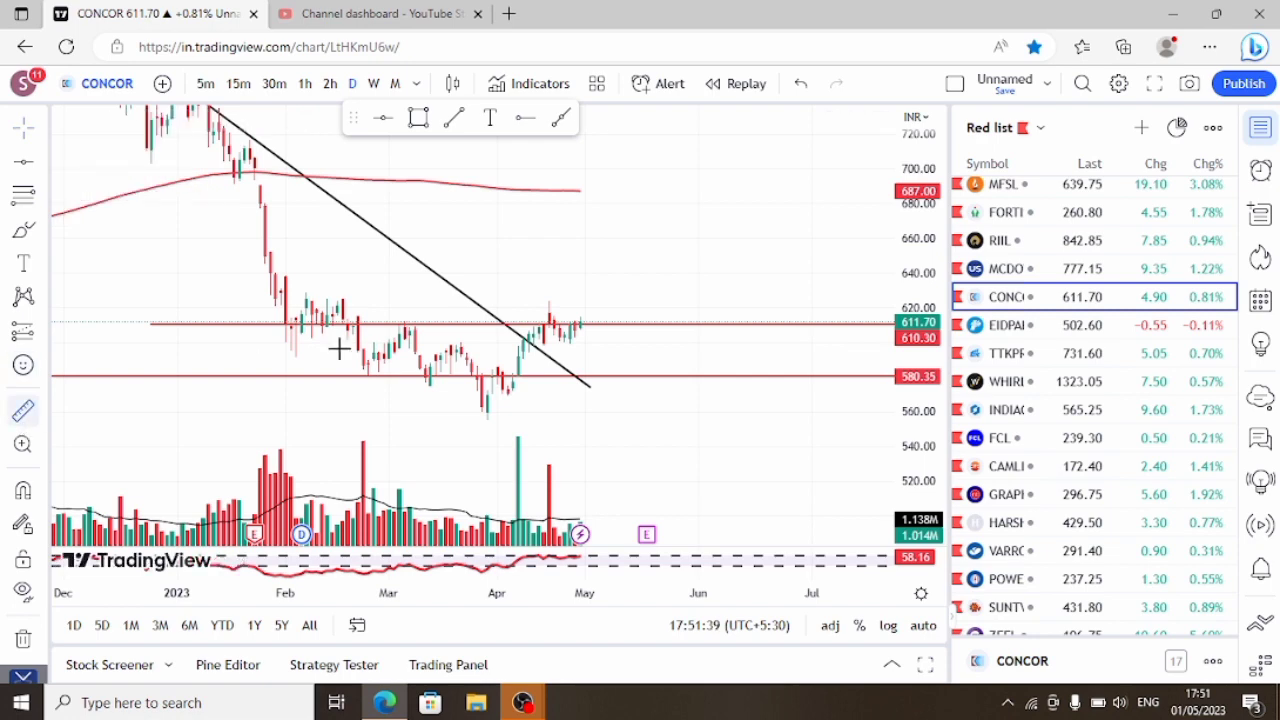
left_click(508, 340)
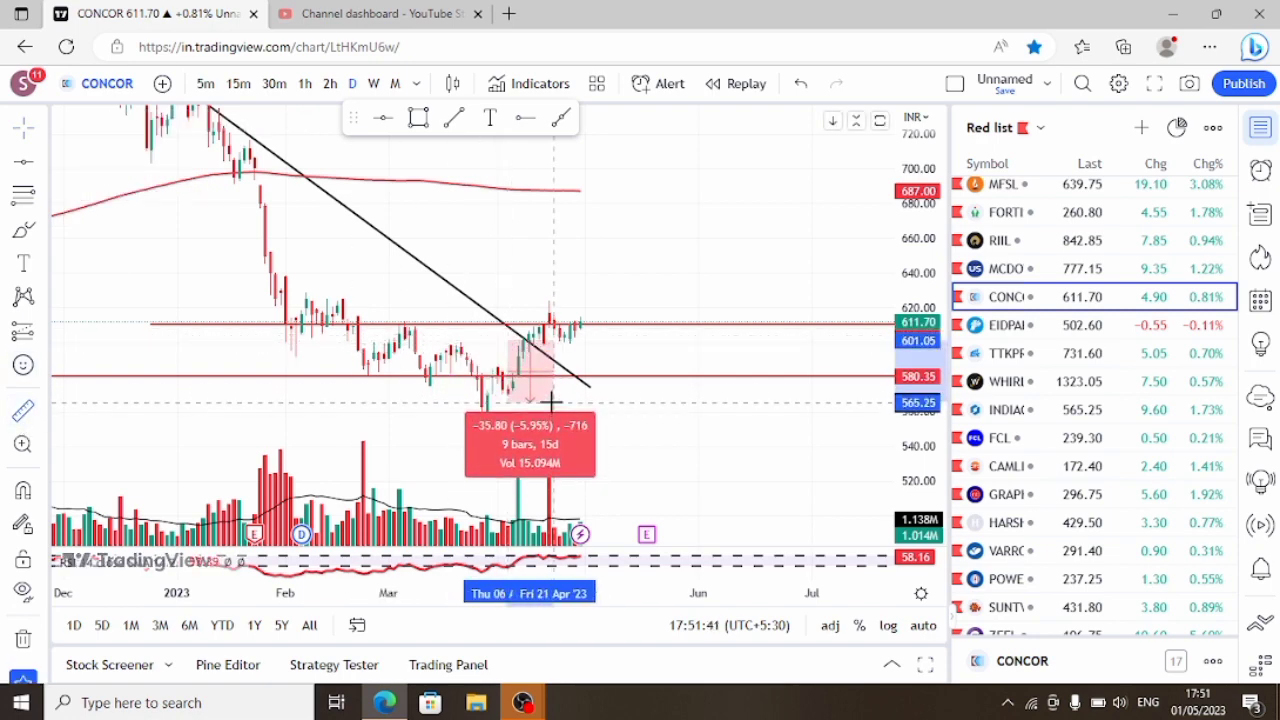
left_click(553, 401)
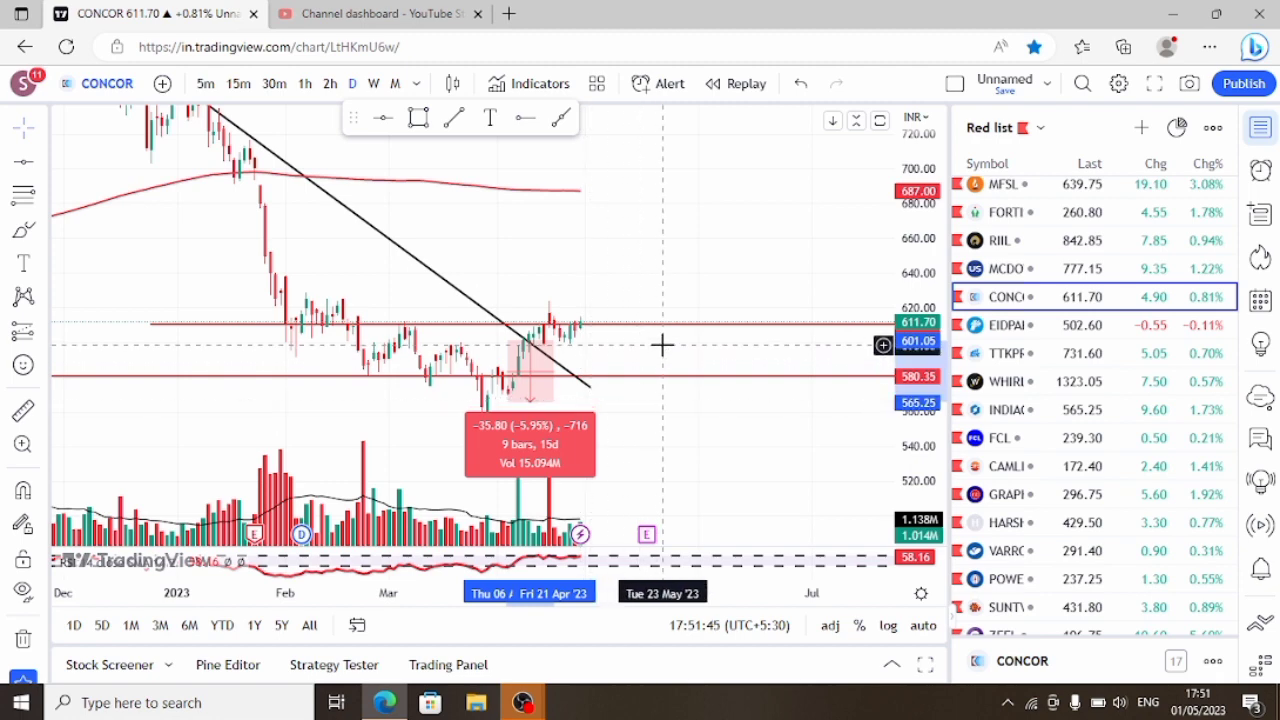
scroll(680, 365, "down", 2)
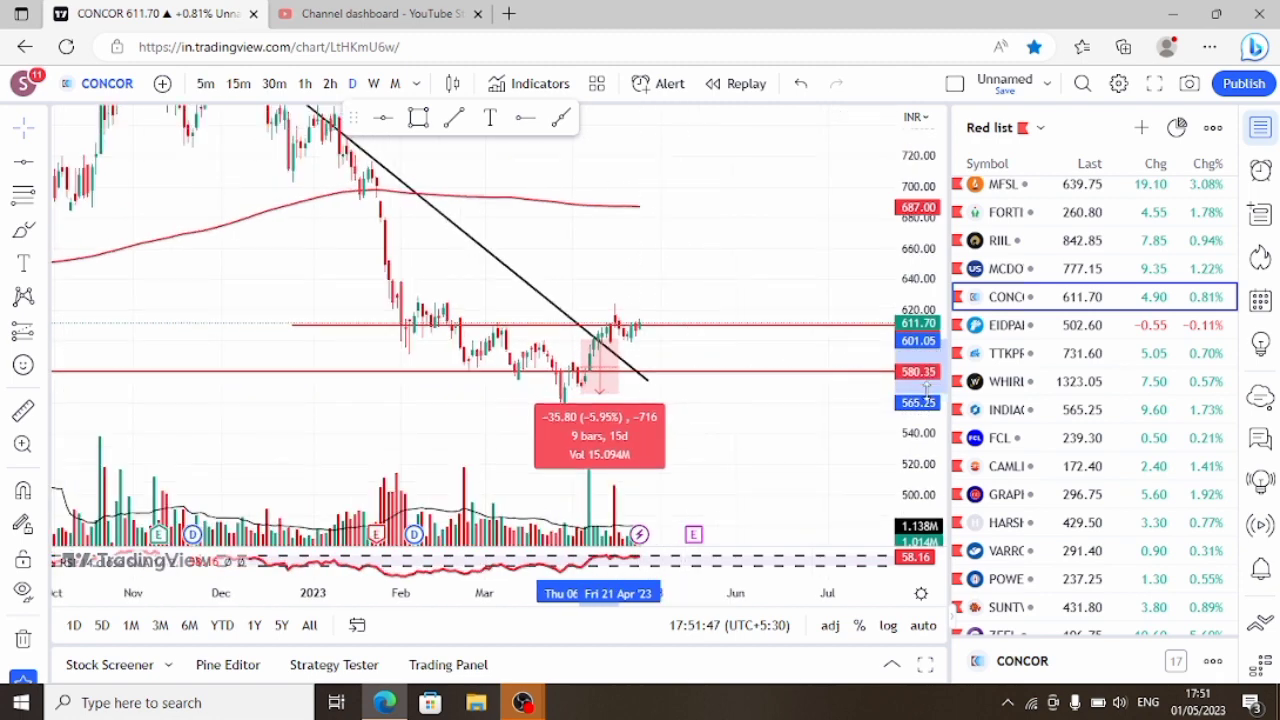
left_click(684, 259)
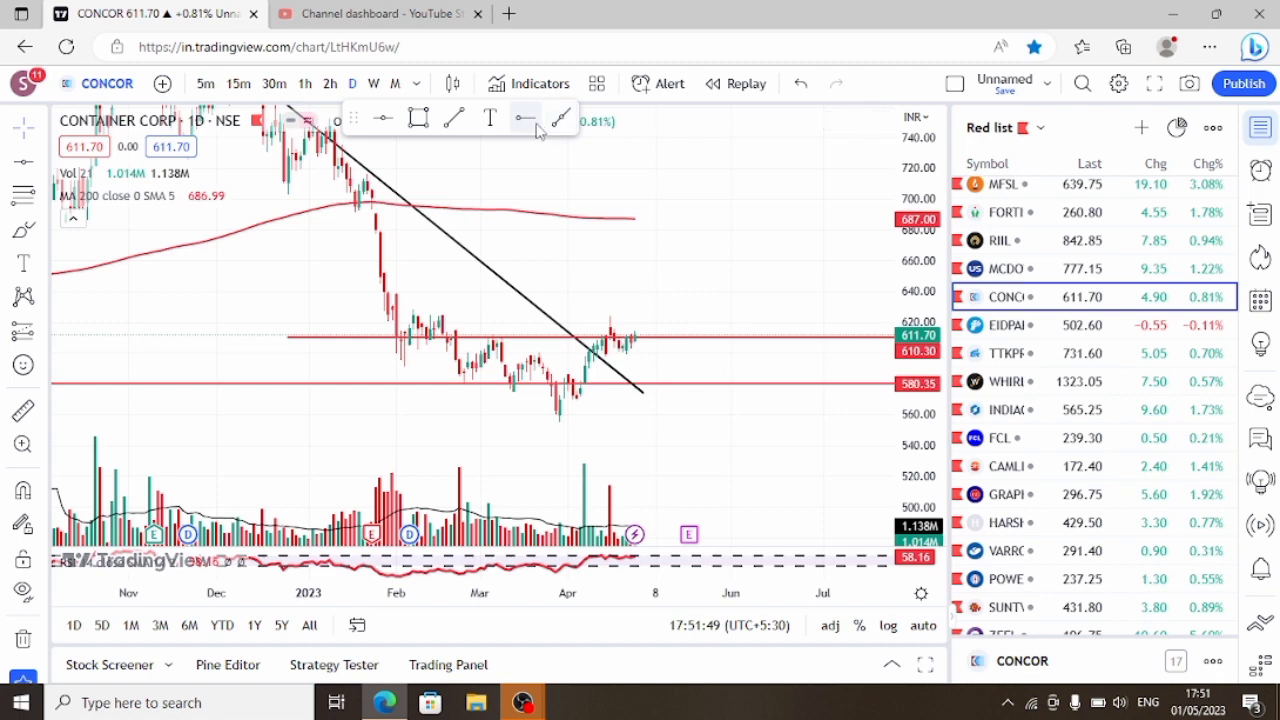
Add horizontal rays at about 638.15 and 679.70 on the CONCOR chart, starting from the January price decline.
left_click(341, 293)
left_click_drag(651, 229, 651, 302)
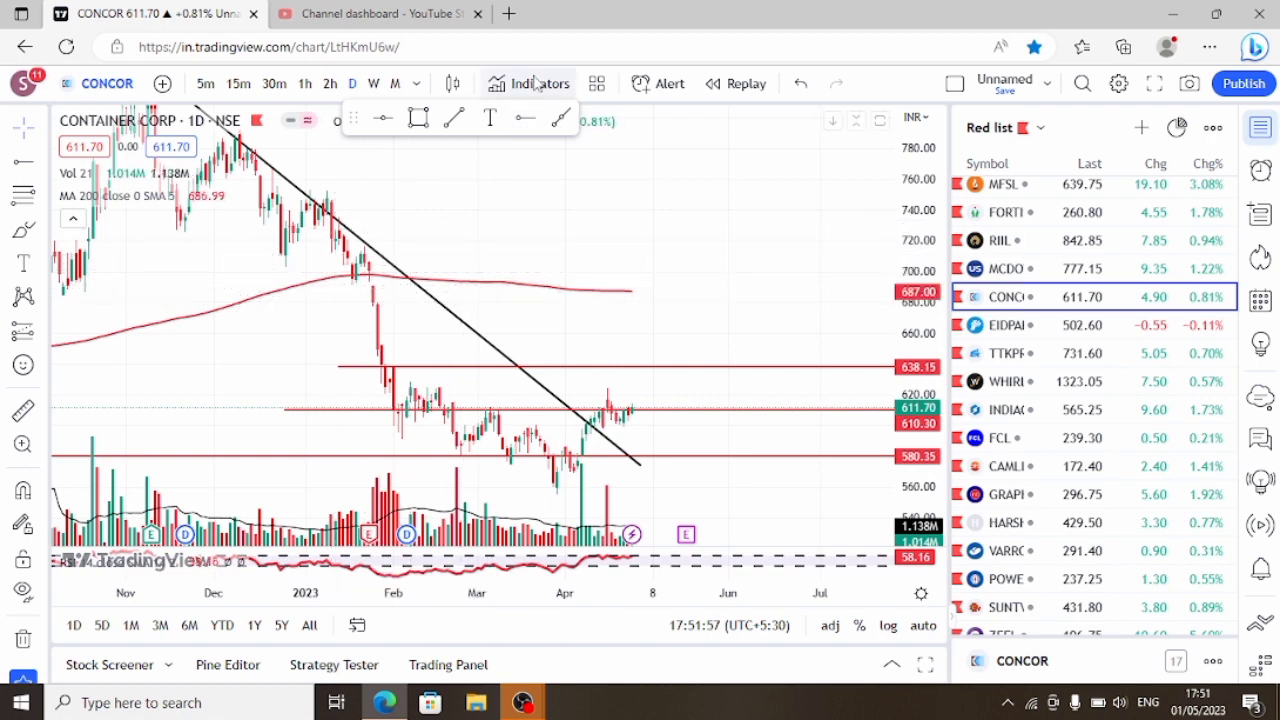
left_click(327, 302)
scroll(343, 274, "down", 1)
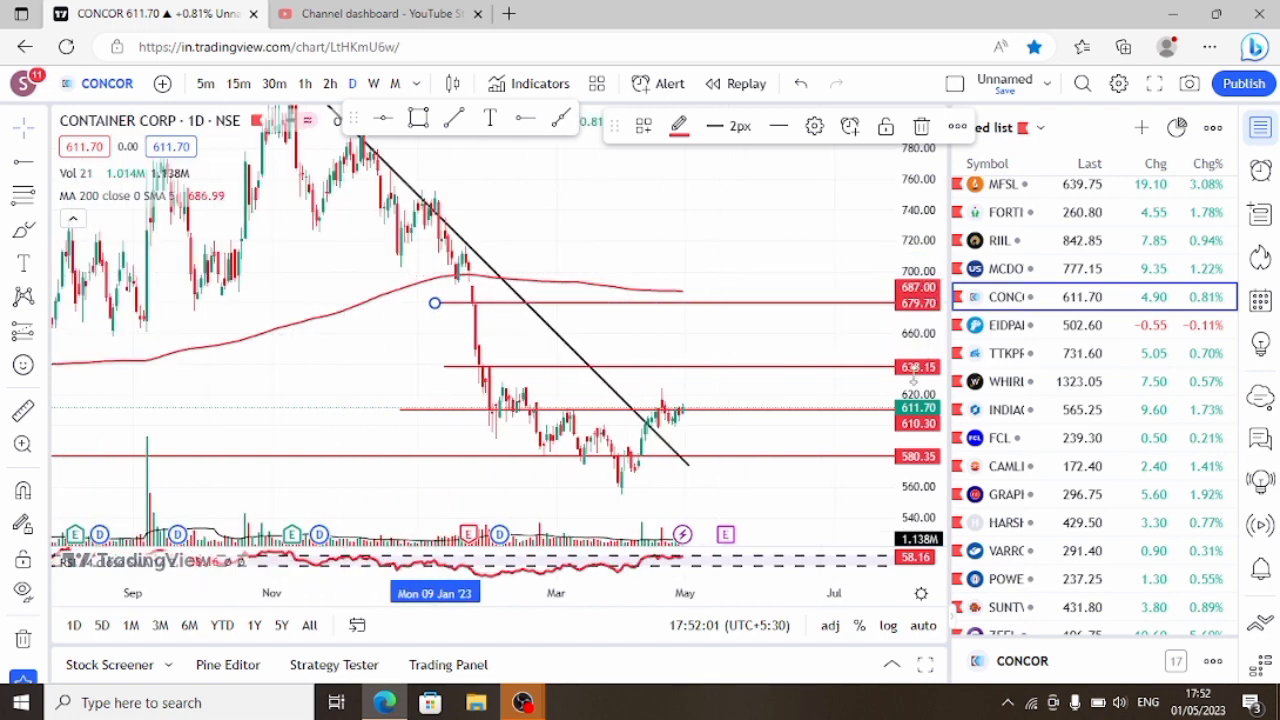
left_click(680, 331)
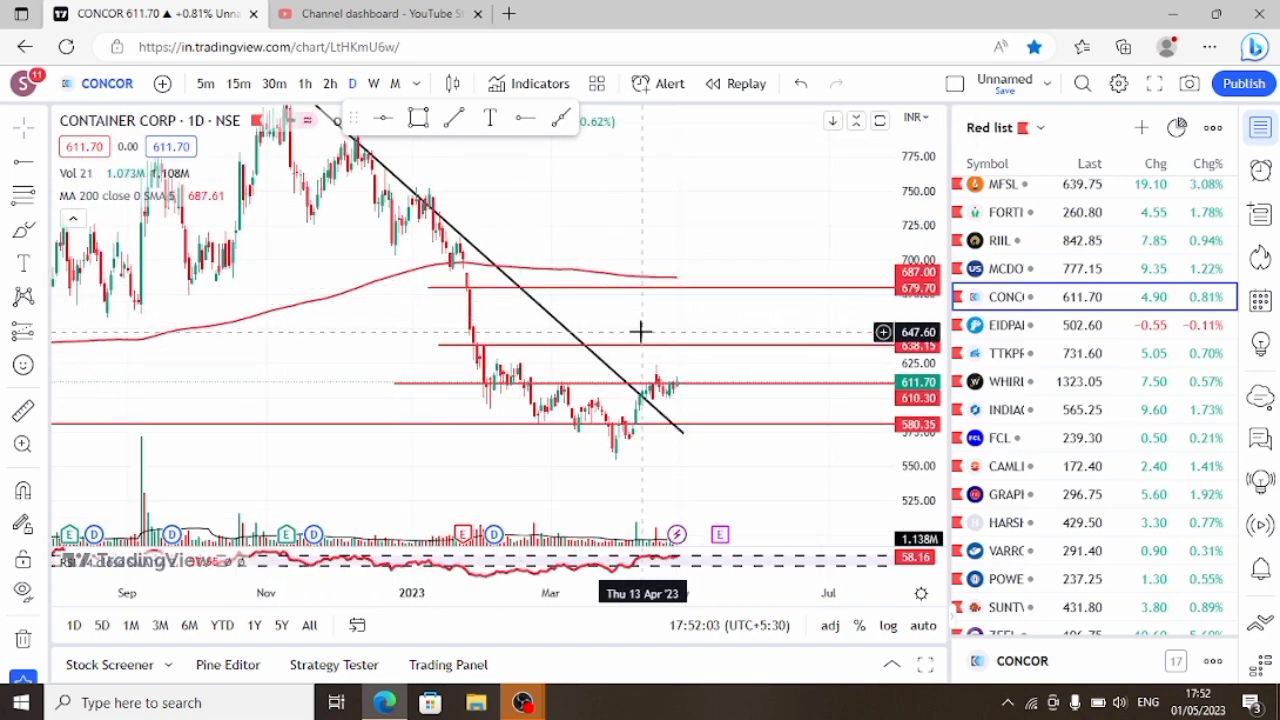
scroll(640, 331, "up", 3)
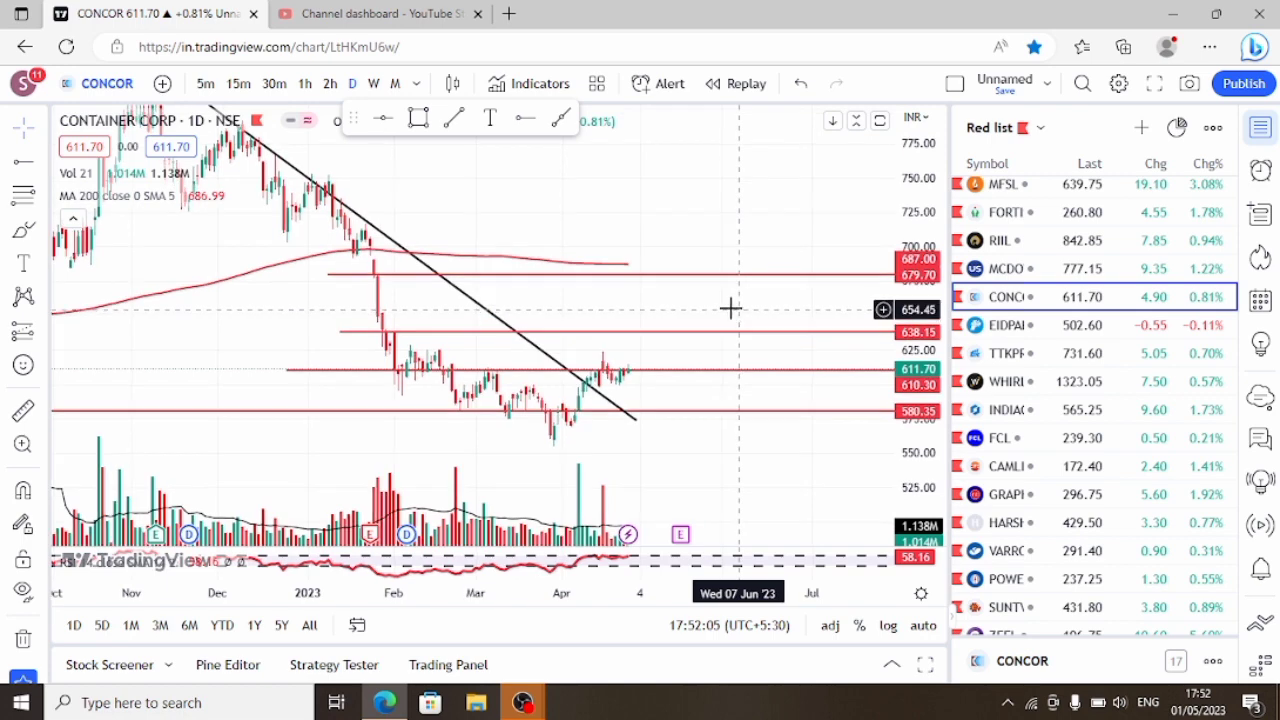
Switch from the Red list to the main Watchlist and open the Maruti Suzuki chart from its Auto section.
left_click(1013, 131)
left_click(997, 282)
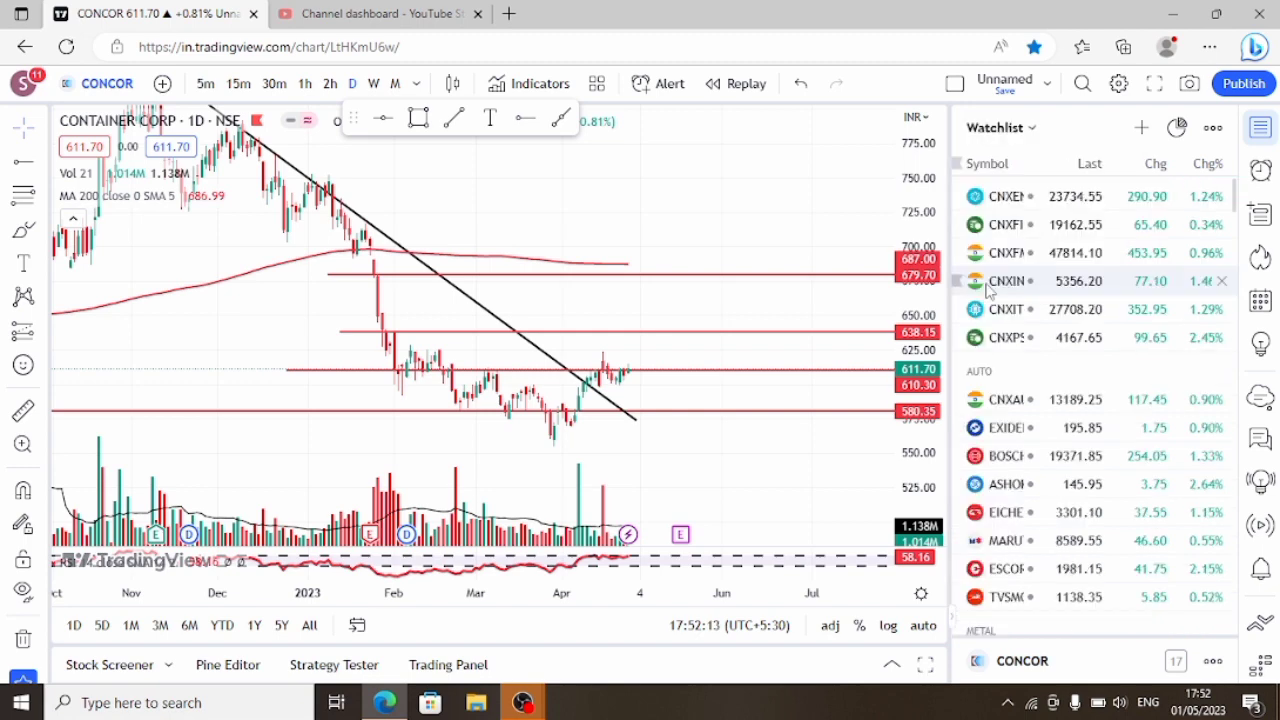
scroll(795, 185, "up", 2)
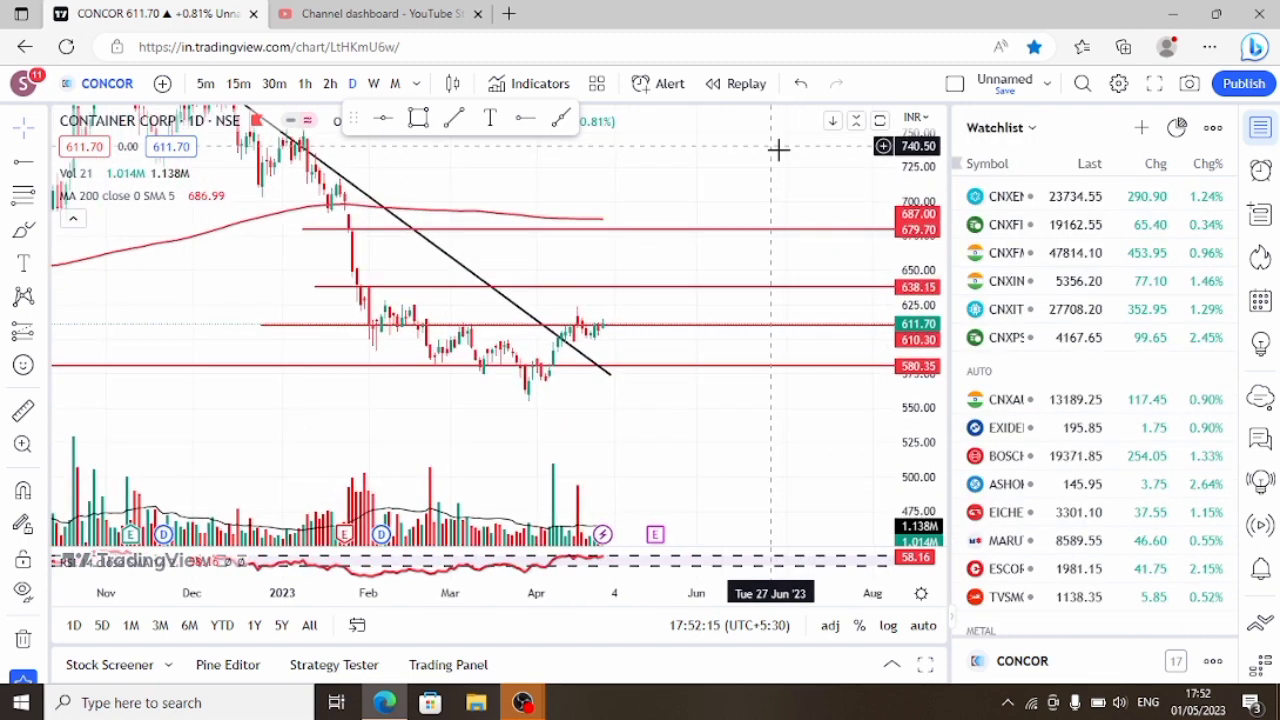
scroll(770, 383, "up", 1)
scroll(1052, 410, "down", 3)
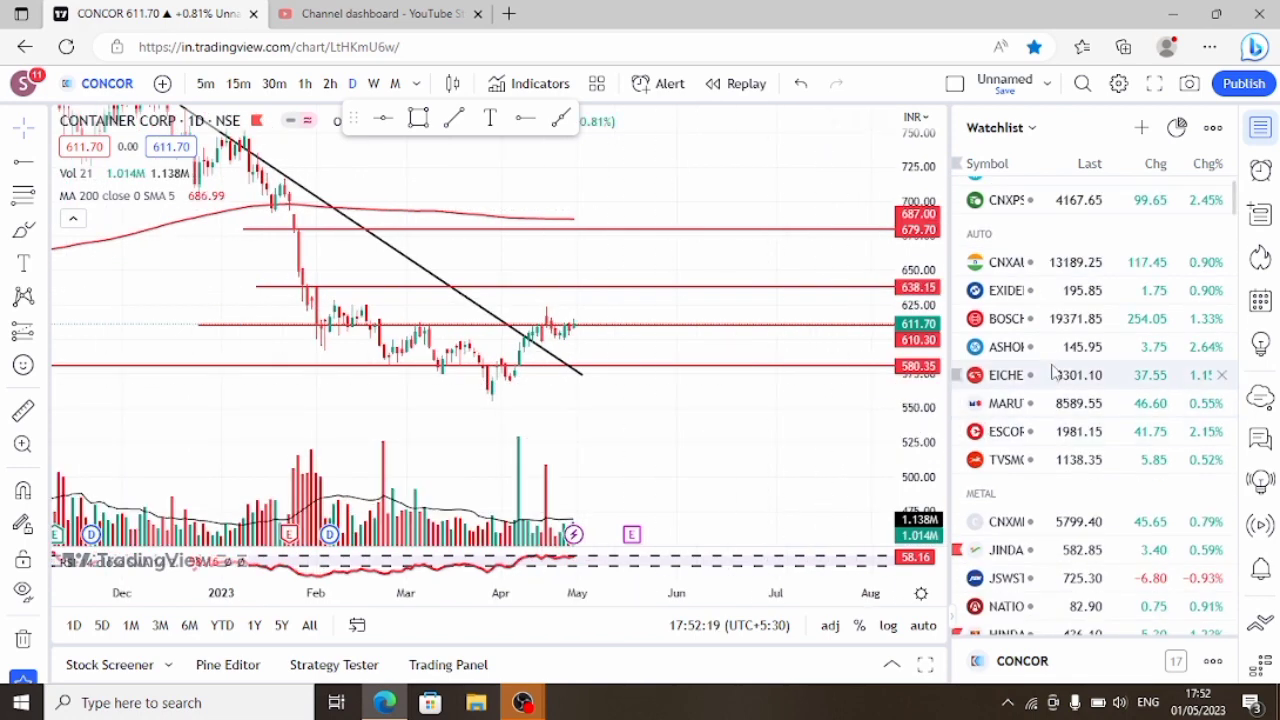
left_click(1020, 405)
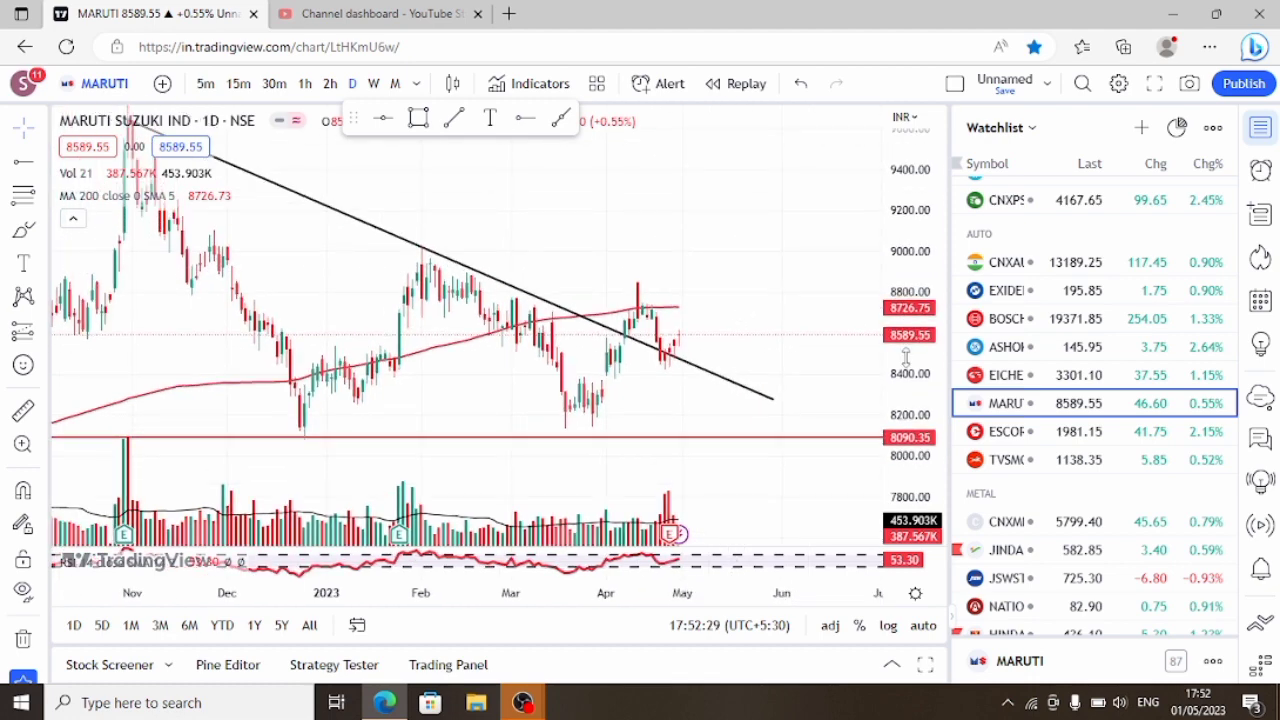
Examine the MARUTI daily chart's falling trendline, 8090.35 support line and 200-period moving average against the recent price swings.
scroll(657, 382, "down", 2)
scroll(938, 362, "down", 1)
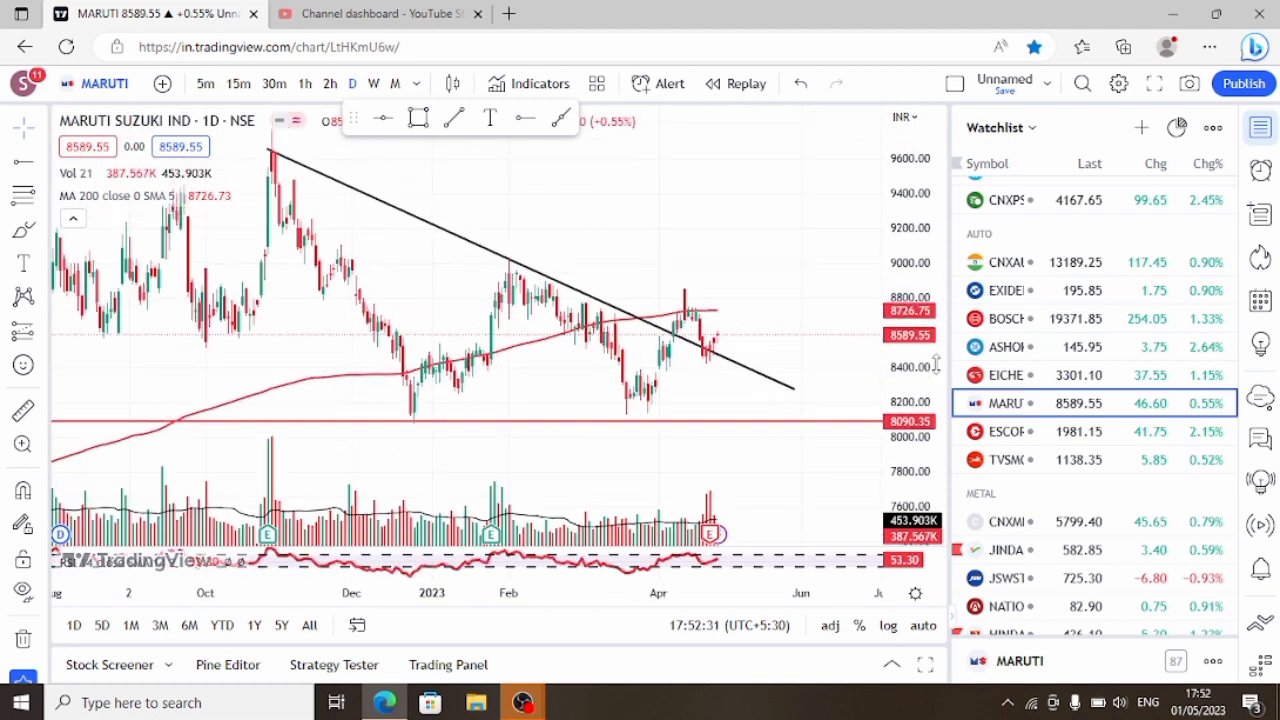
left_click_drag(786, 299, 787, 282)
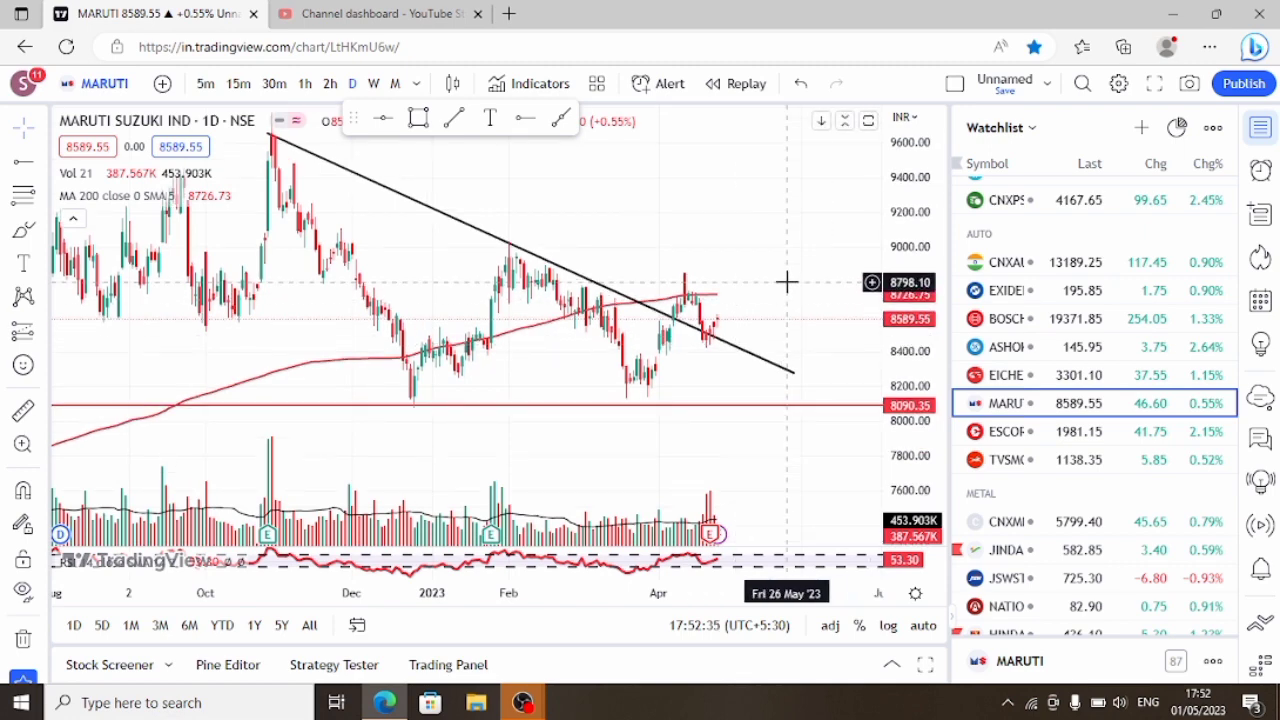
scroll(786, 282, "down", 3)
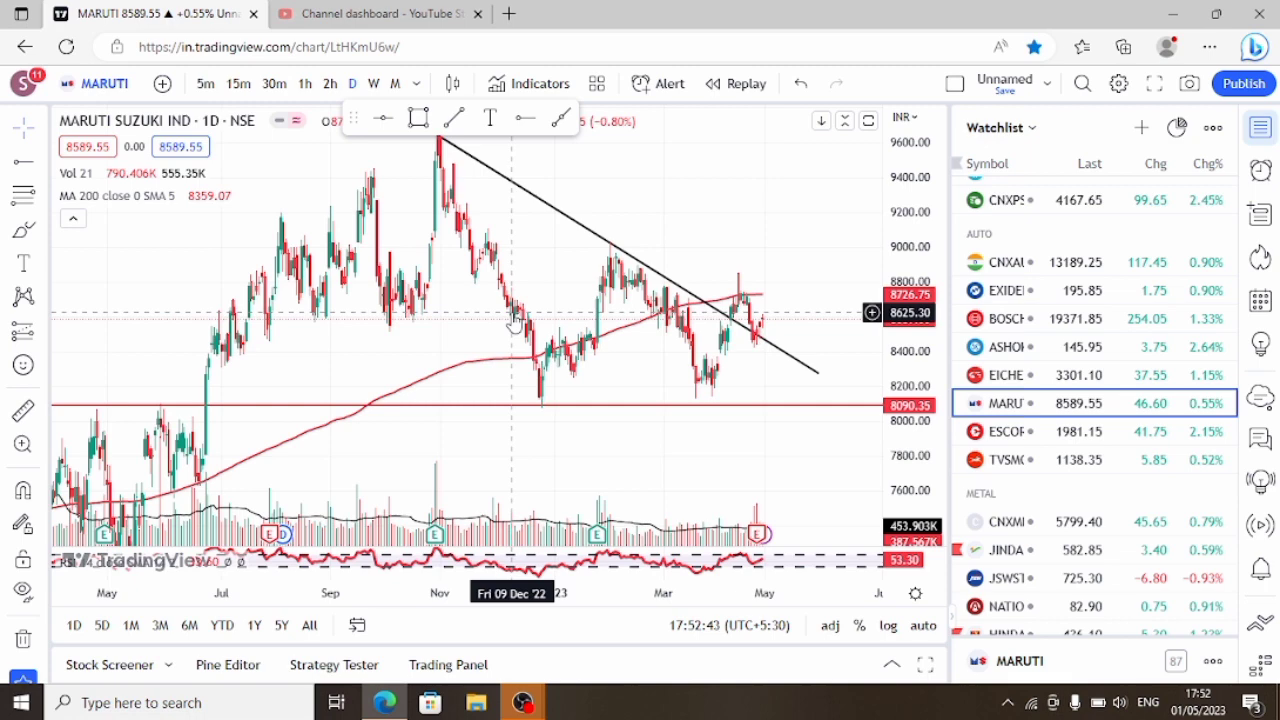
scroll(511, 316, "up", 1)
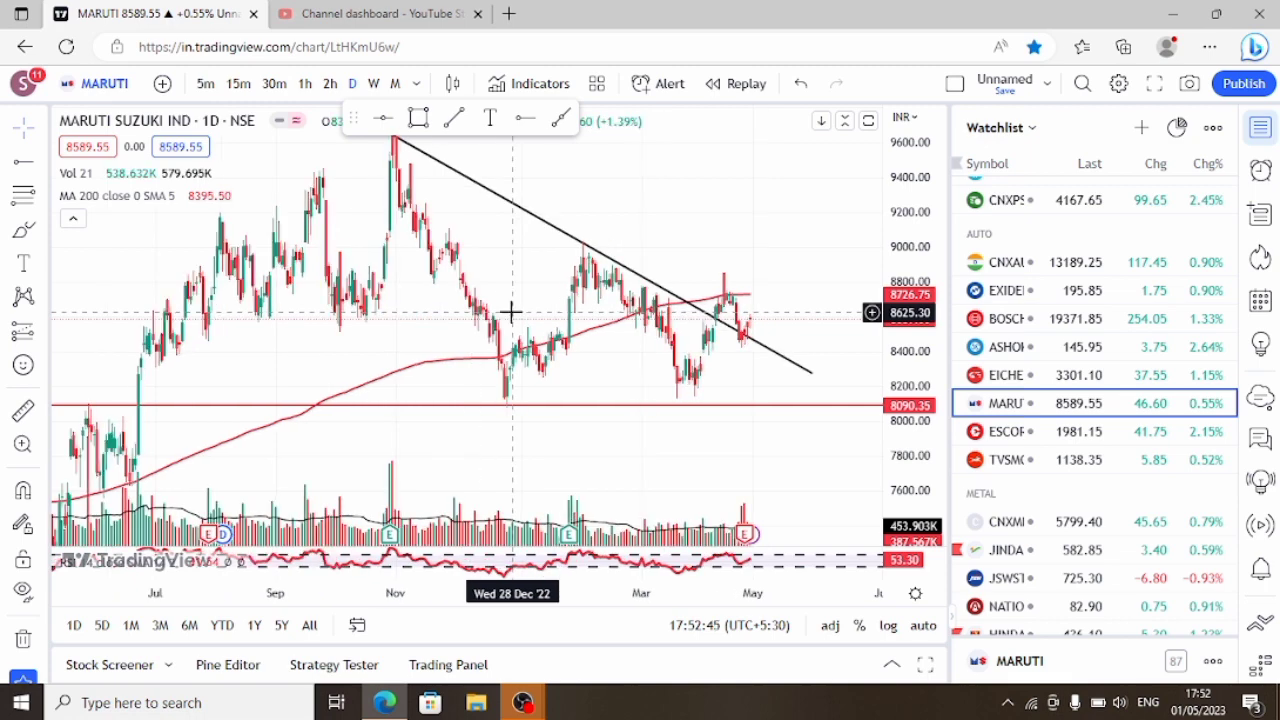
scroll(511, 313, "up", 1)
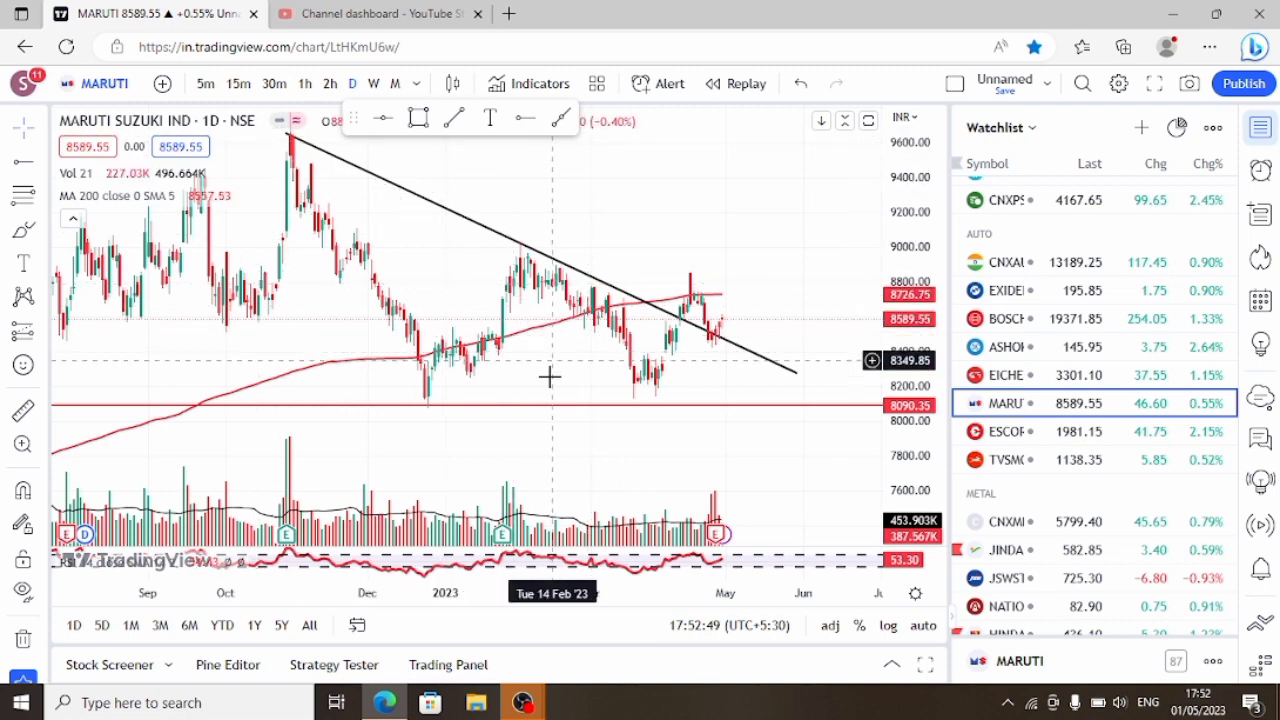
scroll(700, 400, "up", 1)
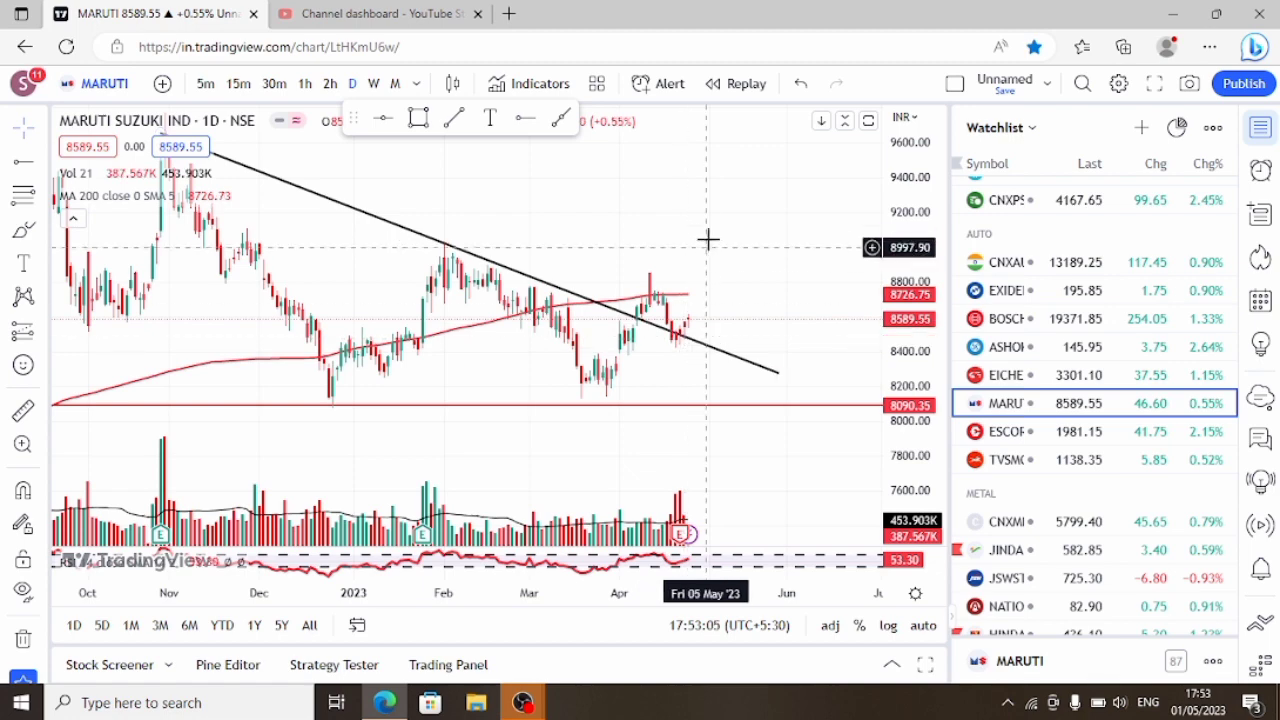
scroll(700, 230, "down", 3)
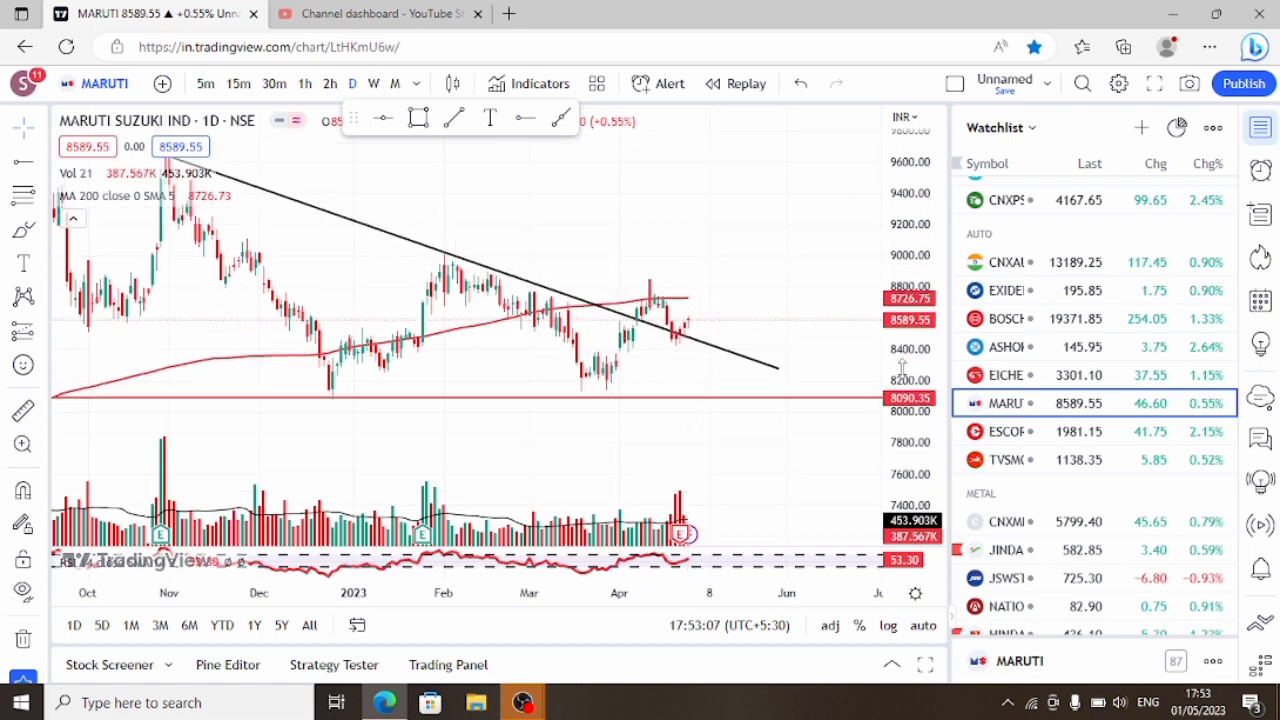
Add a horizontal ray at about 9017.80 on the MARUTI daily chart, starting from mid-December 2022.
left_click_drag(714, 246, 711, 301)
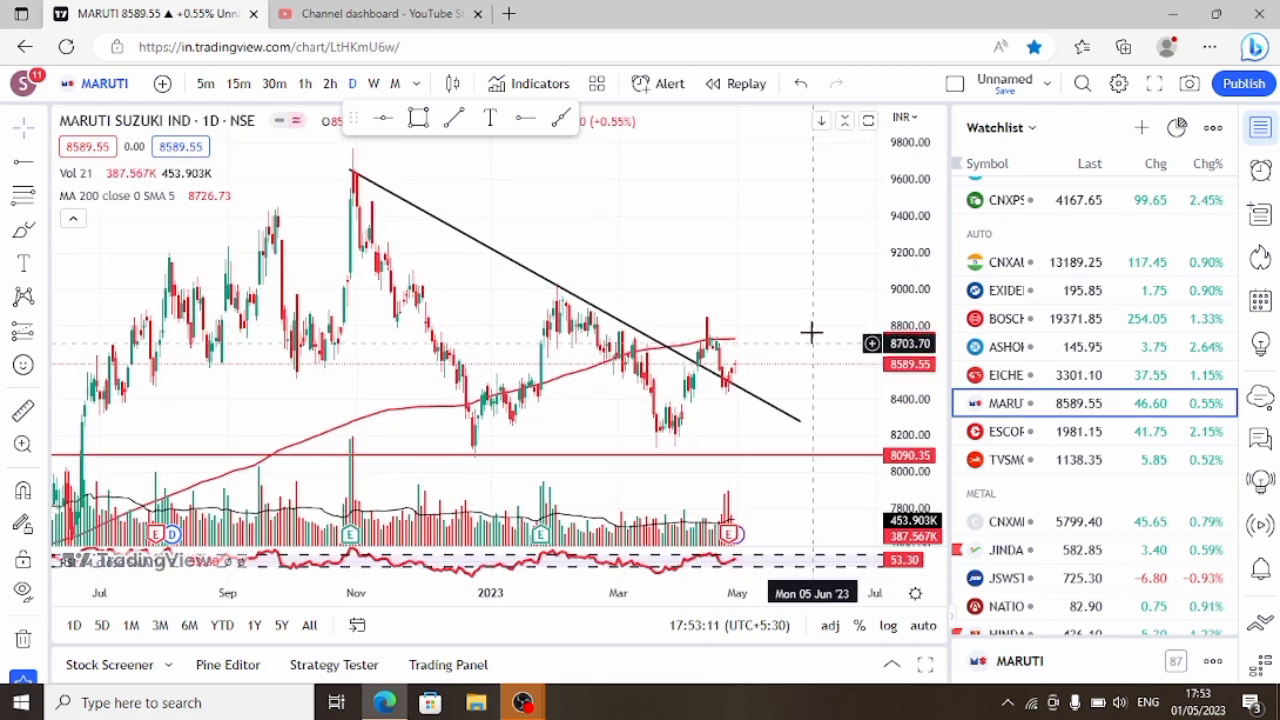
scroll(790, 305, "up", 3)
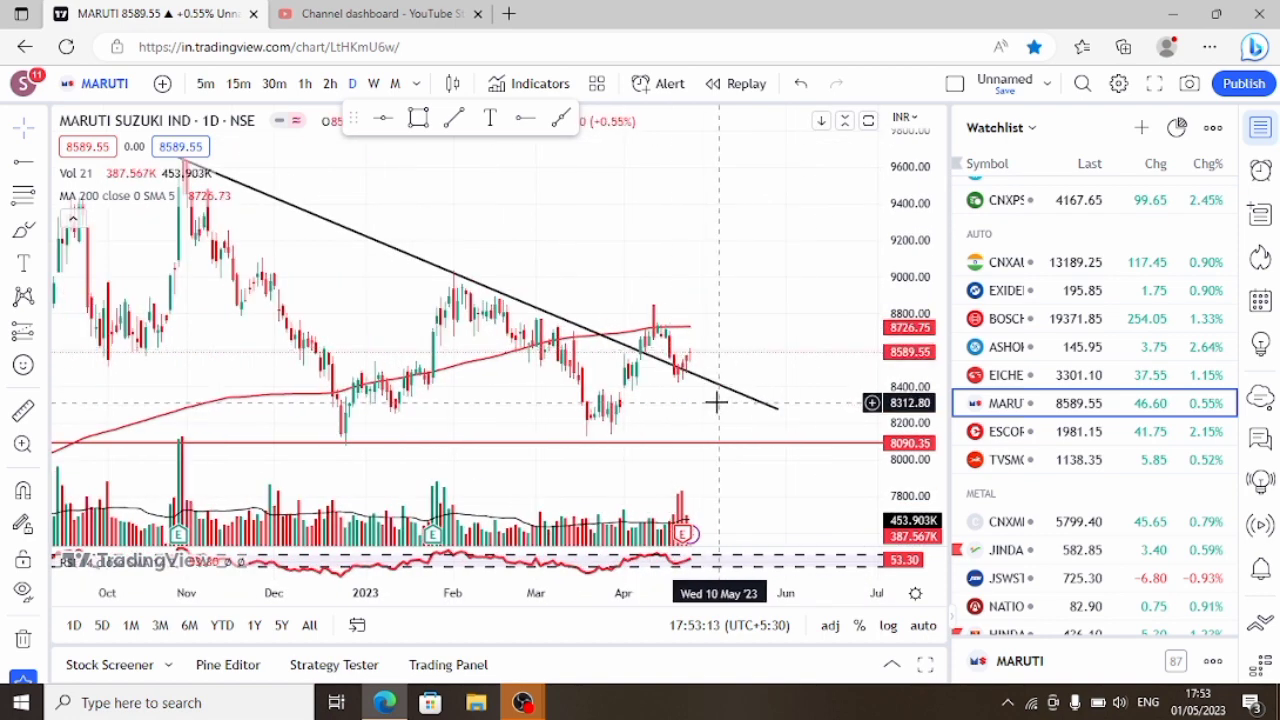
scroll(714, 350, "up", 2)
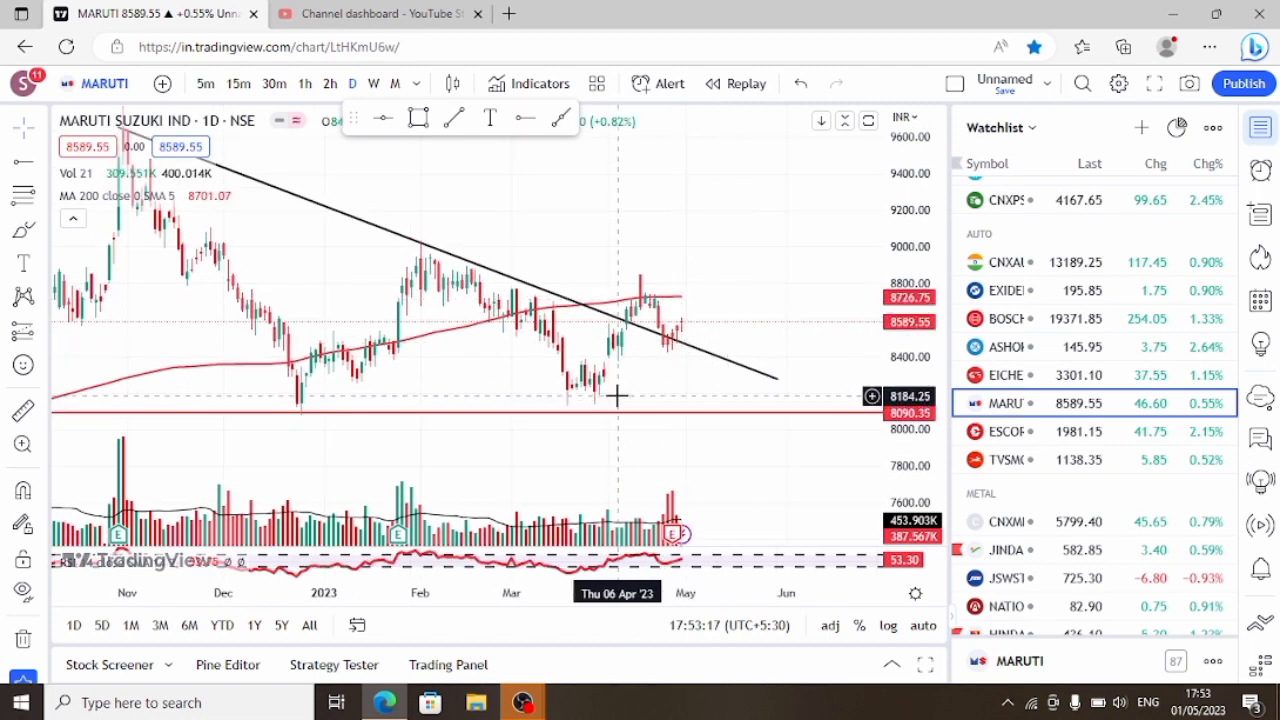
left_click_drag(617, 396, 640, 366)
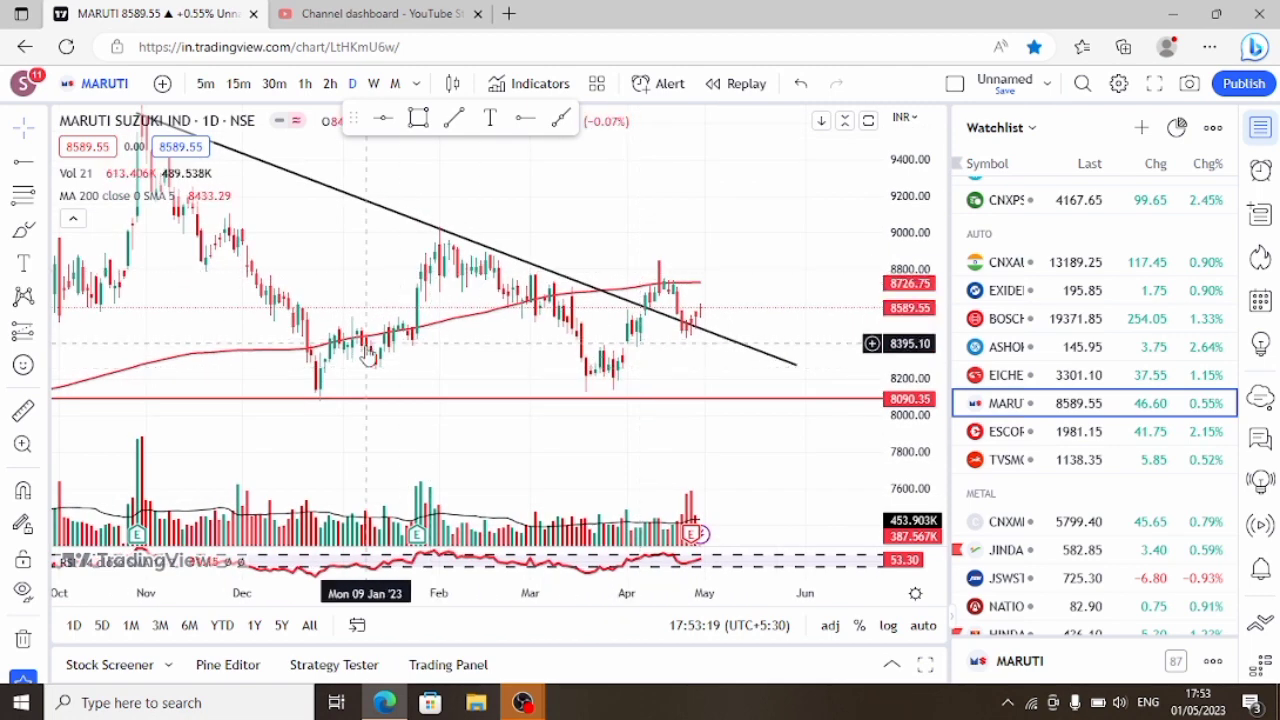
scroll(368, 355, "down", 2)
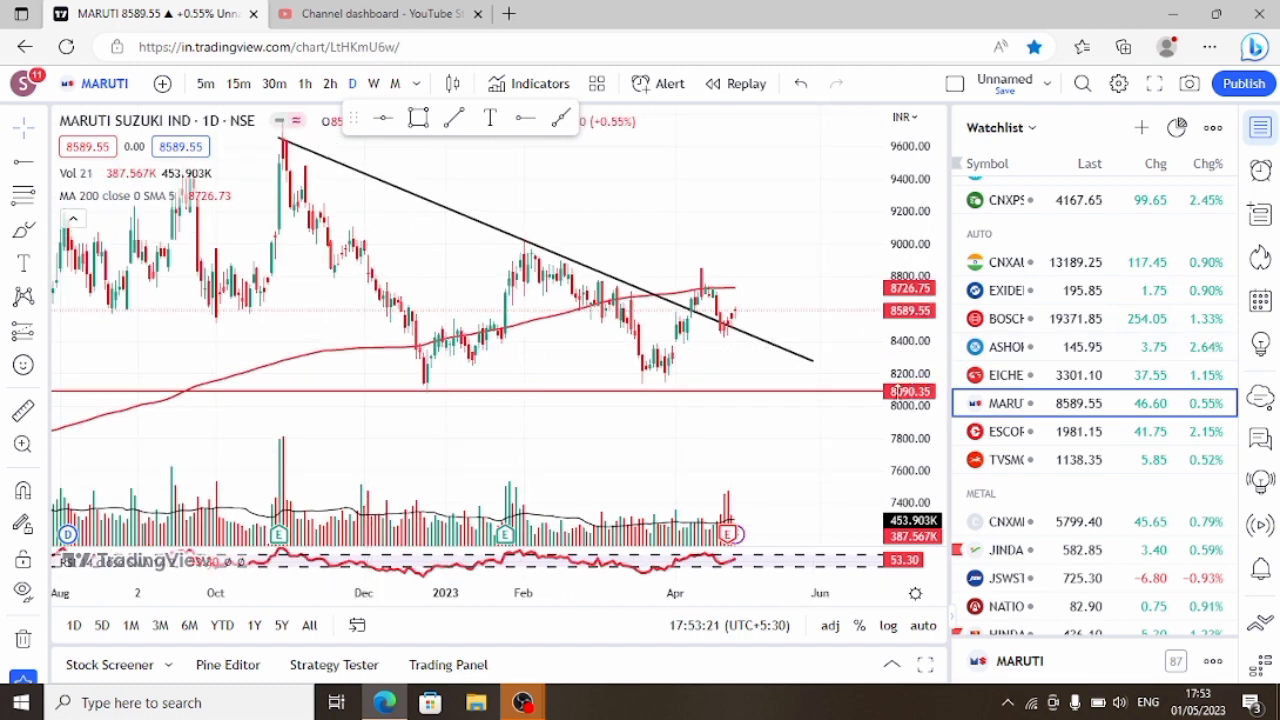
left_click_drag(731, 270, 721, 306)
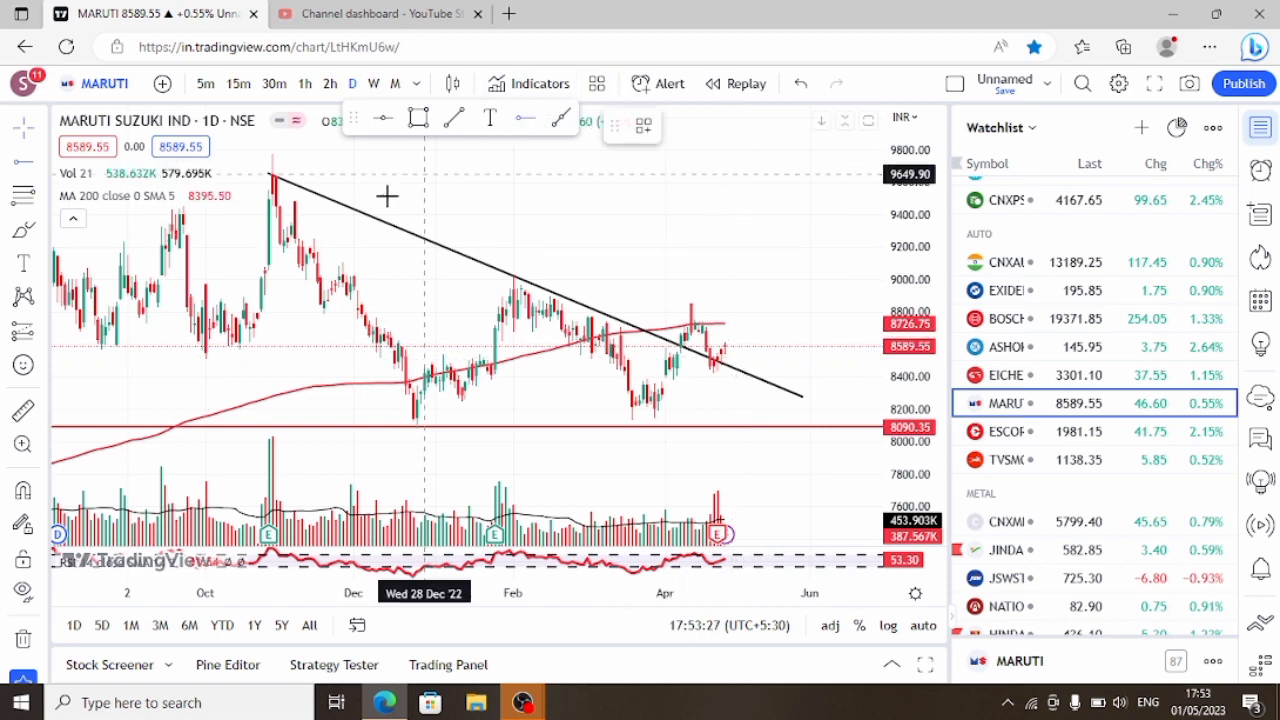
left_click(390, 276)
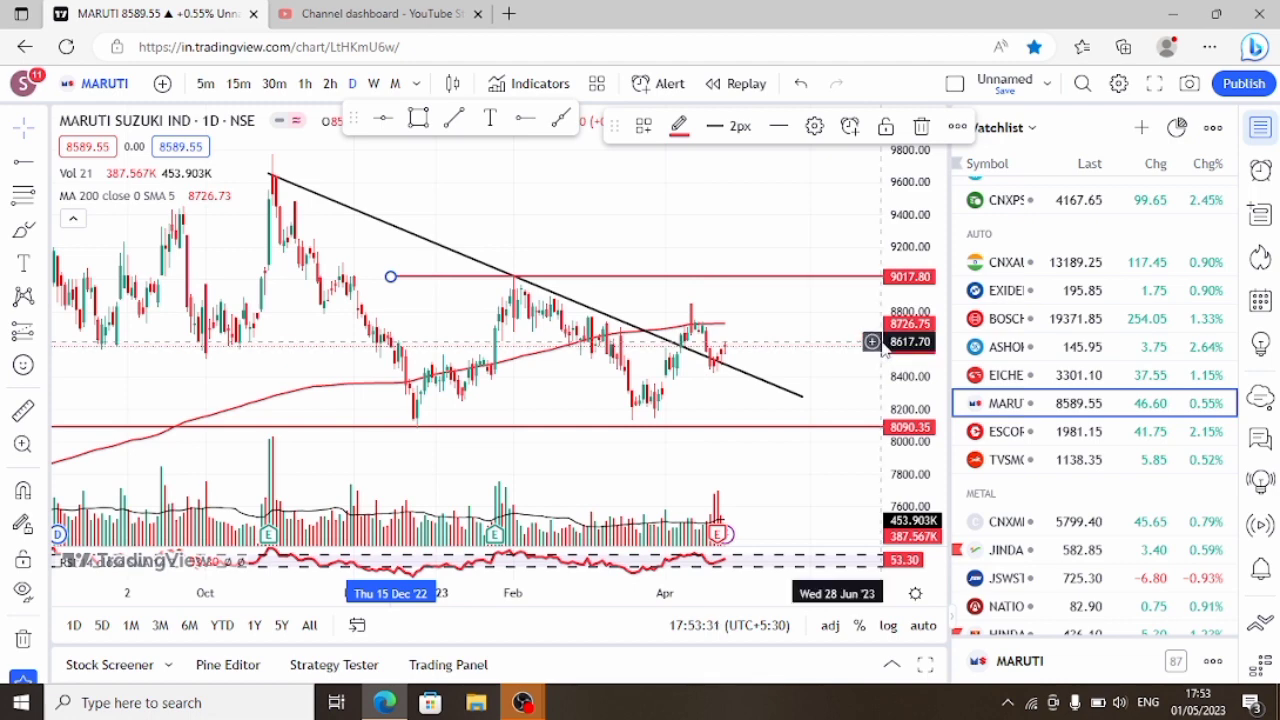
Lower the upper horizontal ray on the MARUTI chart to about 8977.35, near the early-2023 swing highs.
scroll(805, 360, "up", 2)
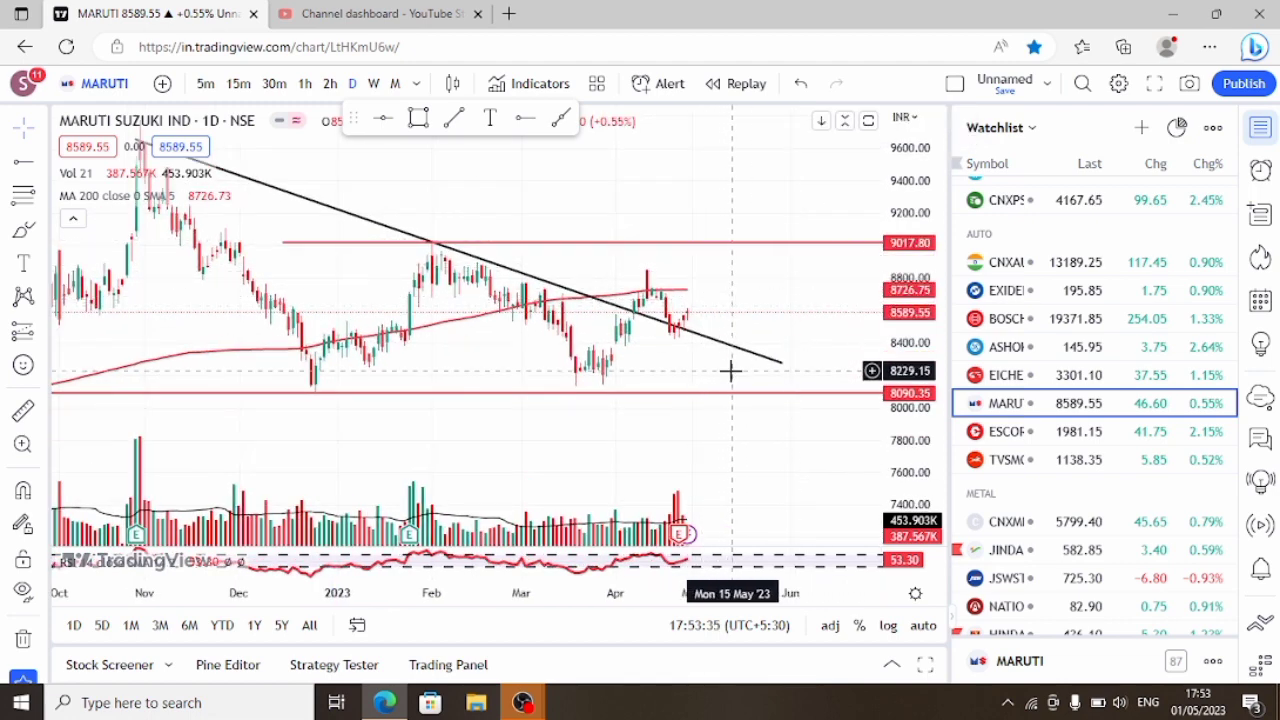
left_click_drag(903, 376, 903, 368)
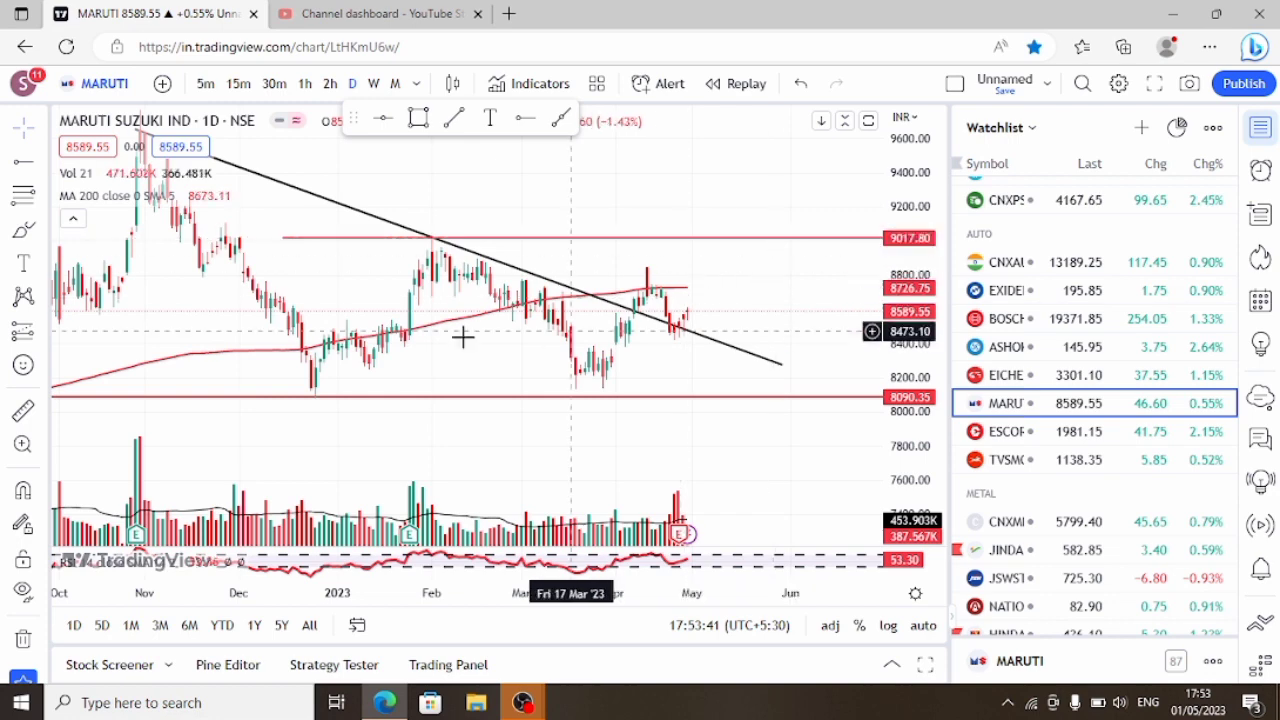
scroll(916, 346, "down", 1)
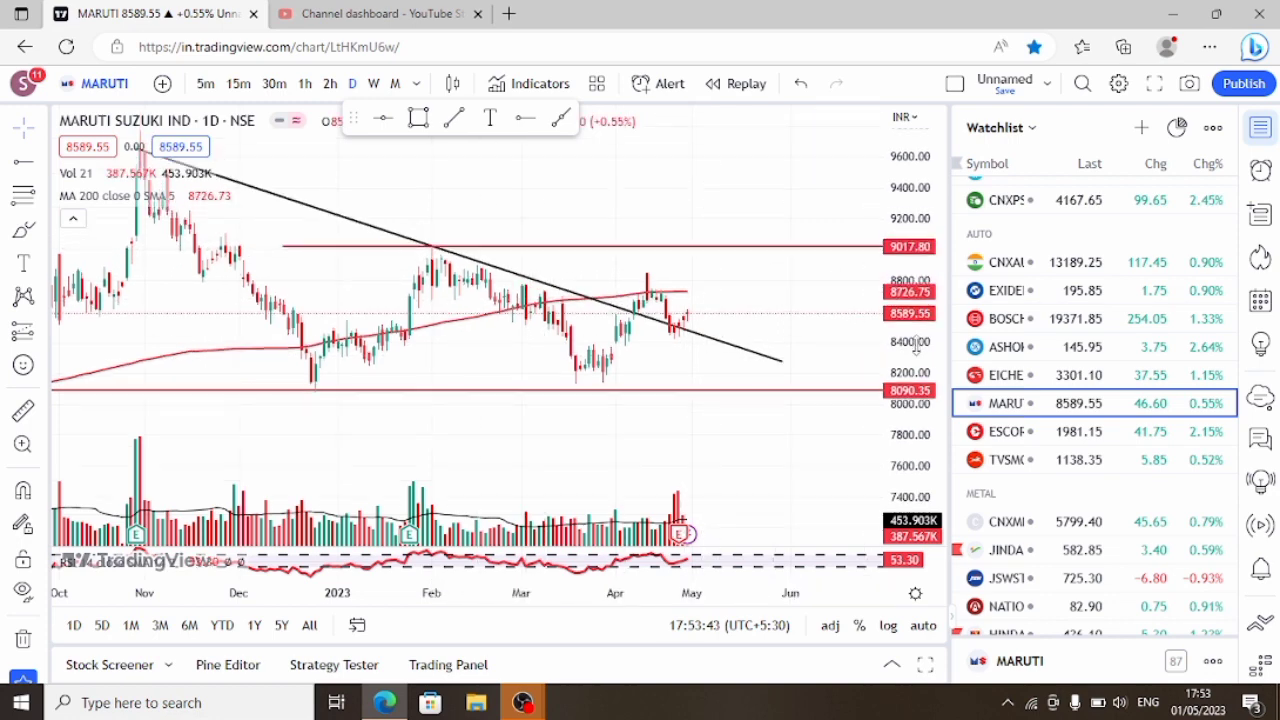
scroll(735, 357, "down", 2)
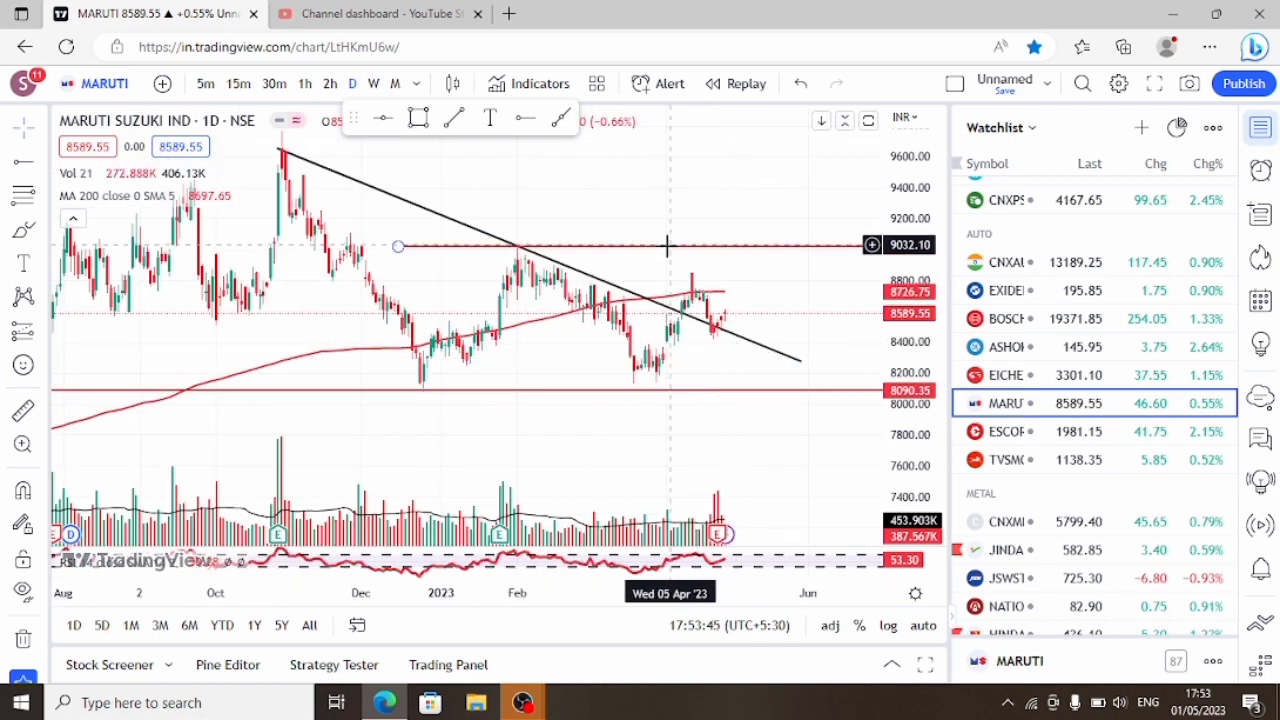
left_click_drag(660, 254, 652, 262)
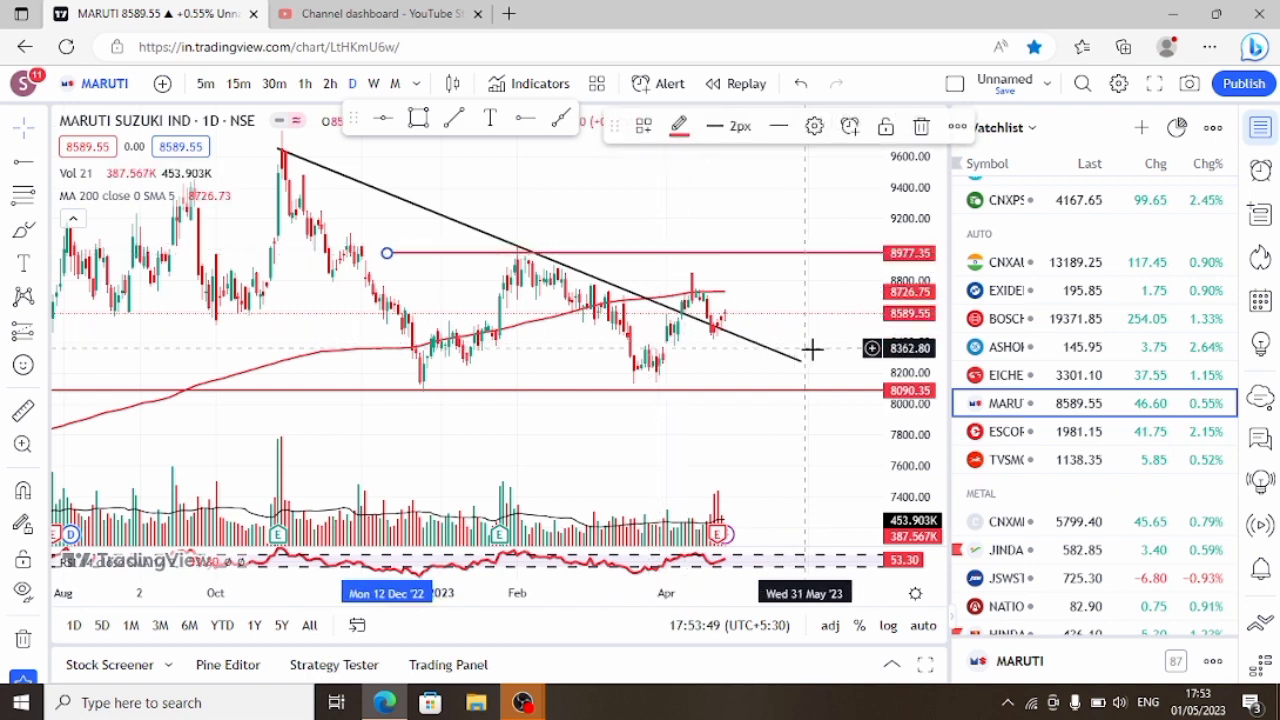
left_click_drag(908, 352, 905, 356)
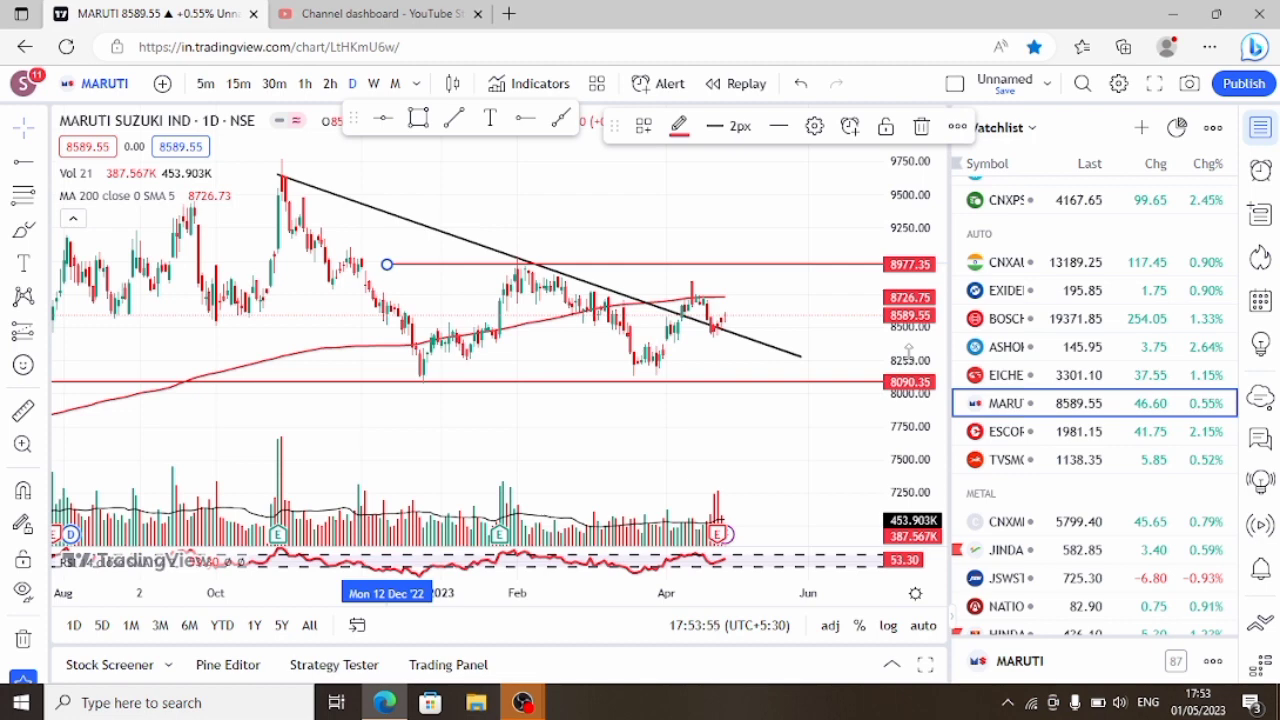
scroll(663, 386, "up", 1)
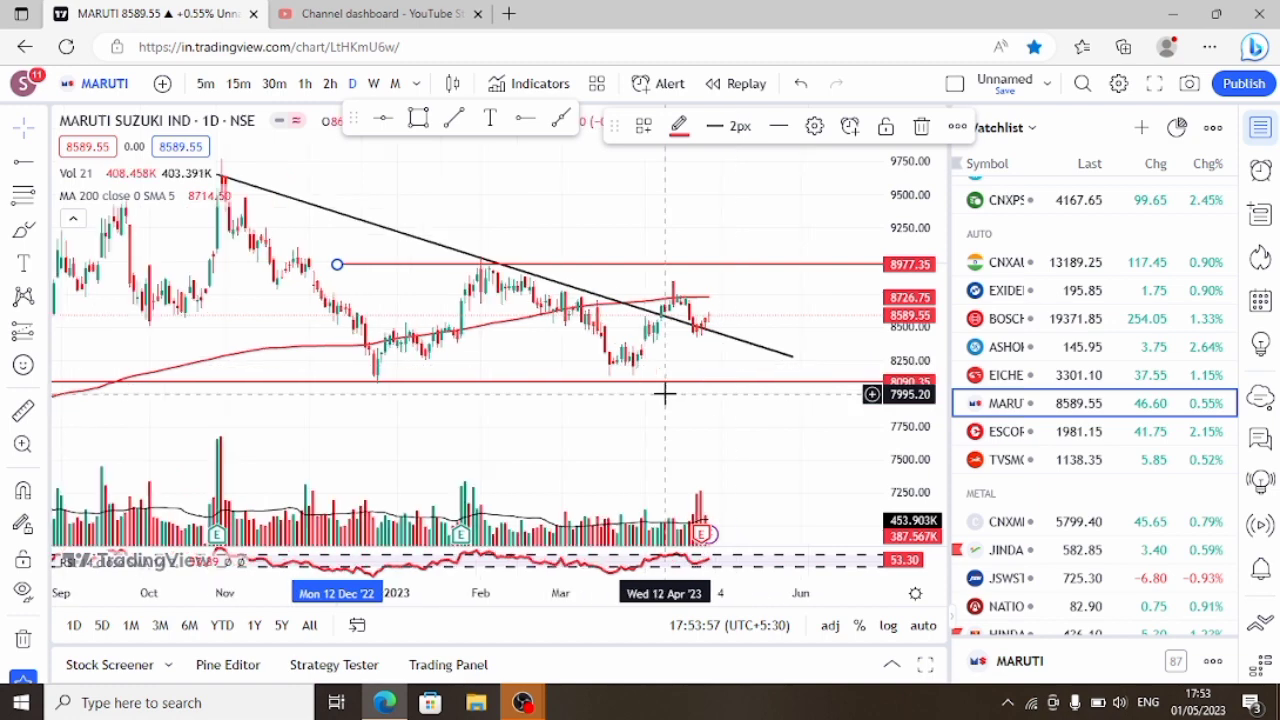
scroll(1030, 395, "down", 2)
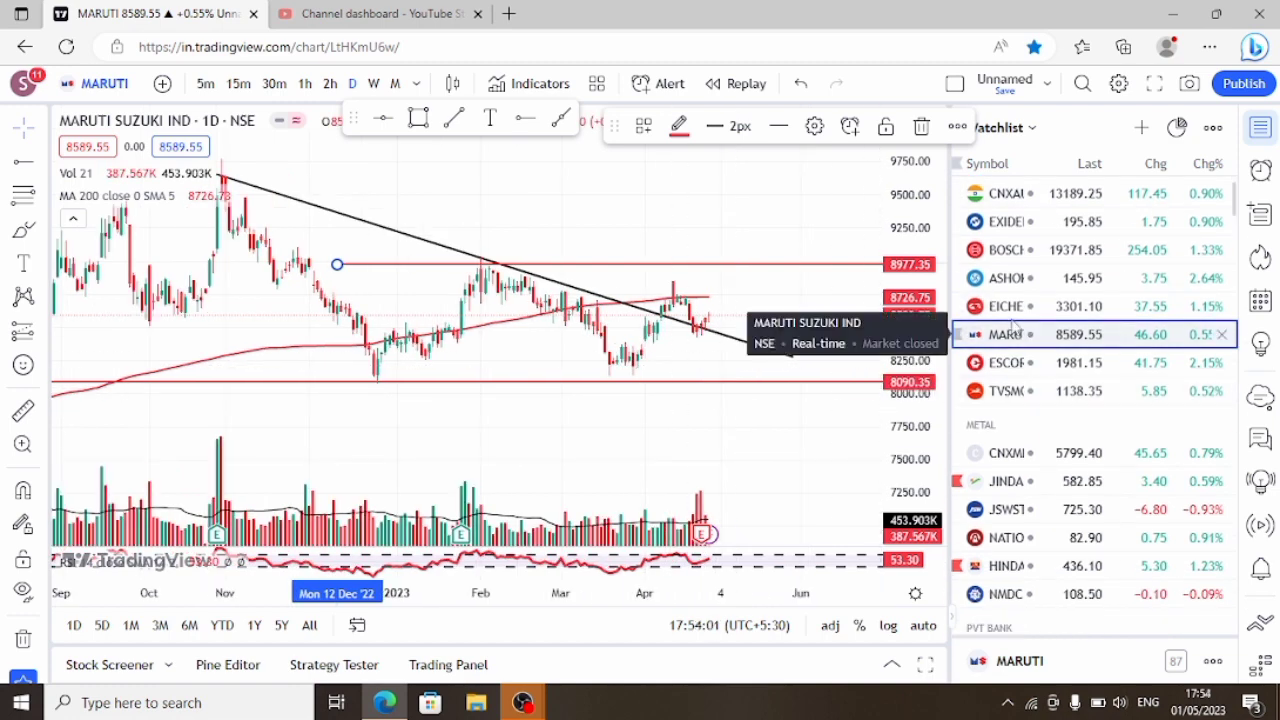
scroll(728, 331, "up", 1)
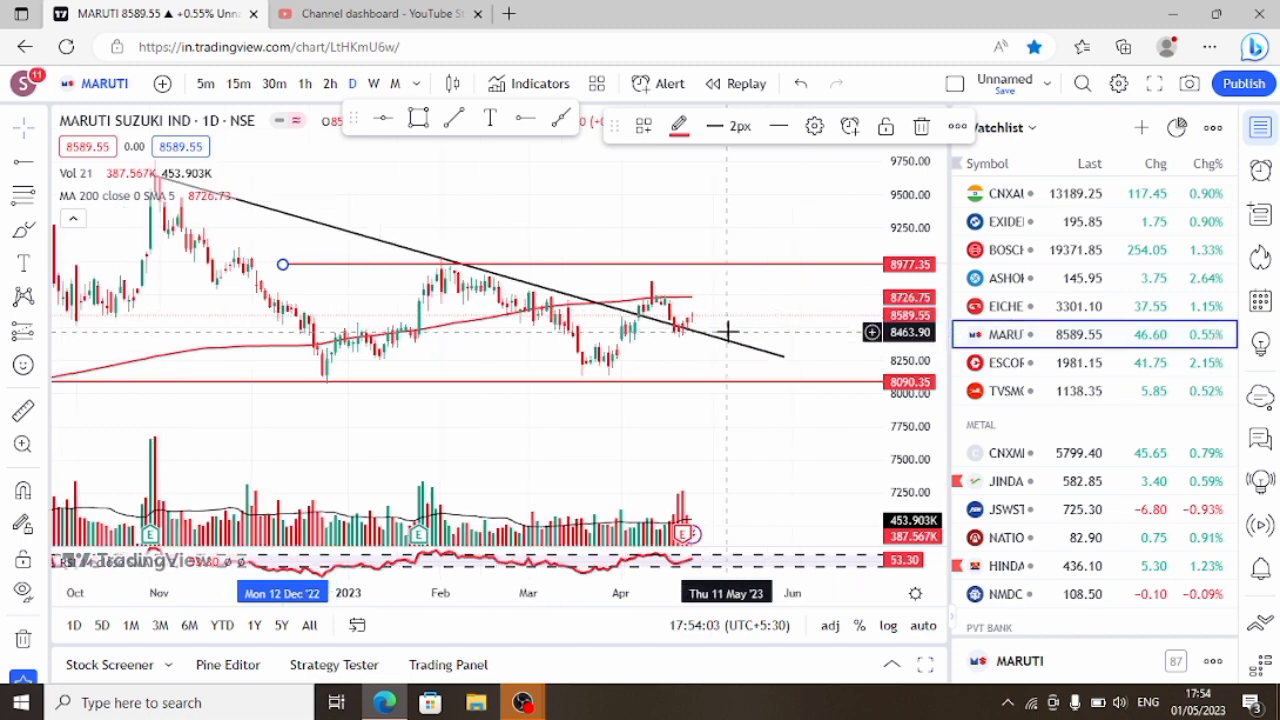
left_click_drag(758, 311, 677, 314)
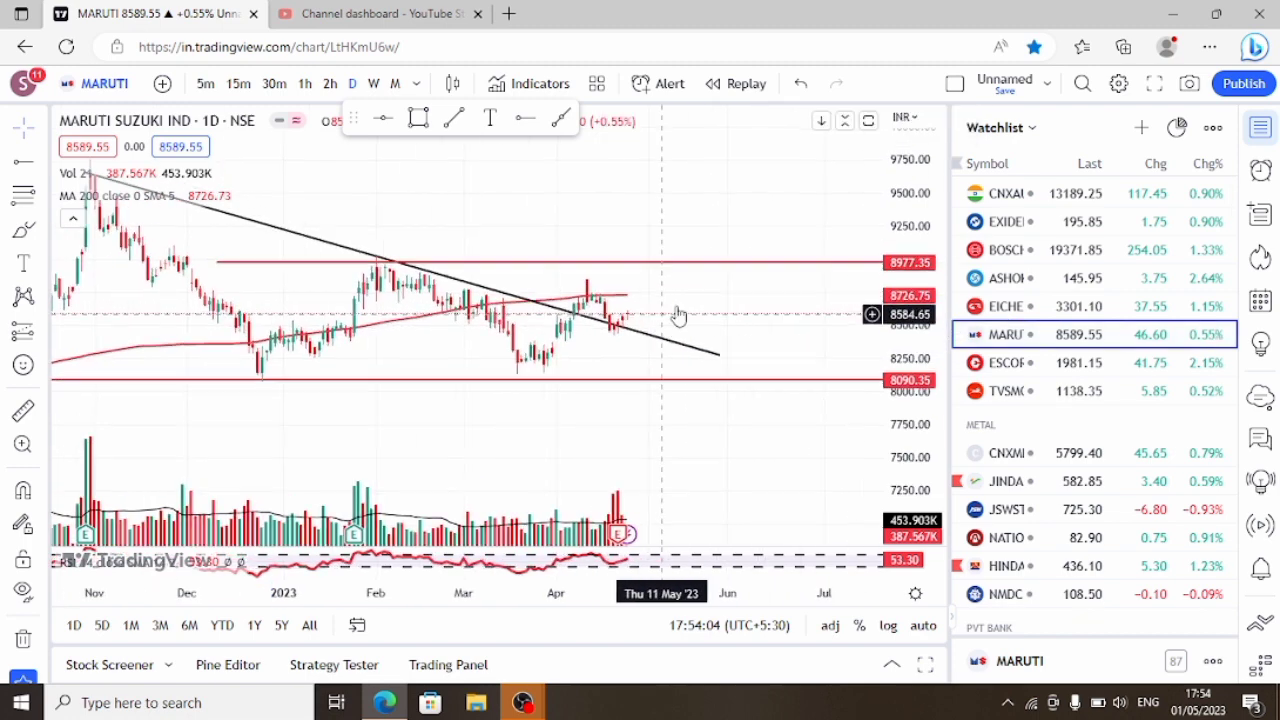
Switch from the main Watchlist to the Red list and look through its flagged stocks.
left_click(1000, 128)
left_click(1000, 239)
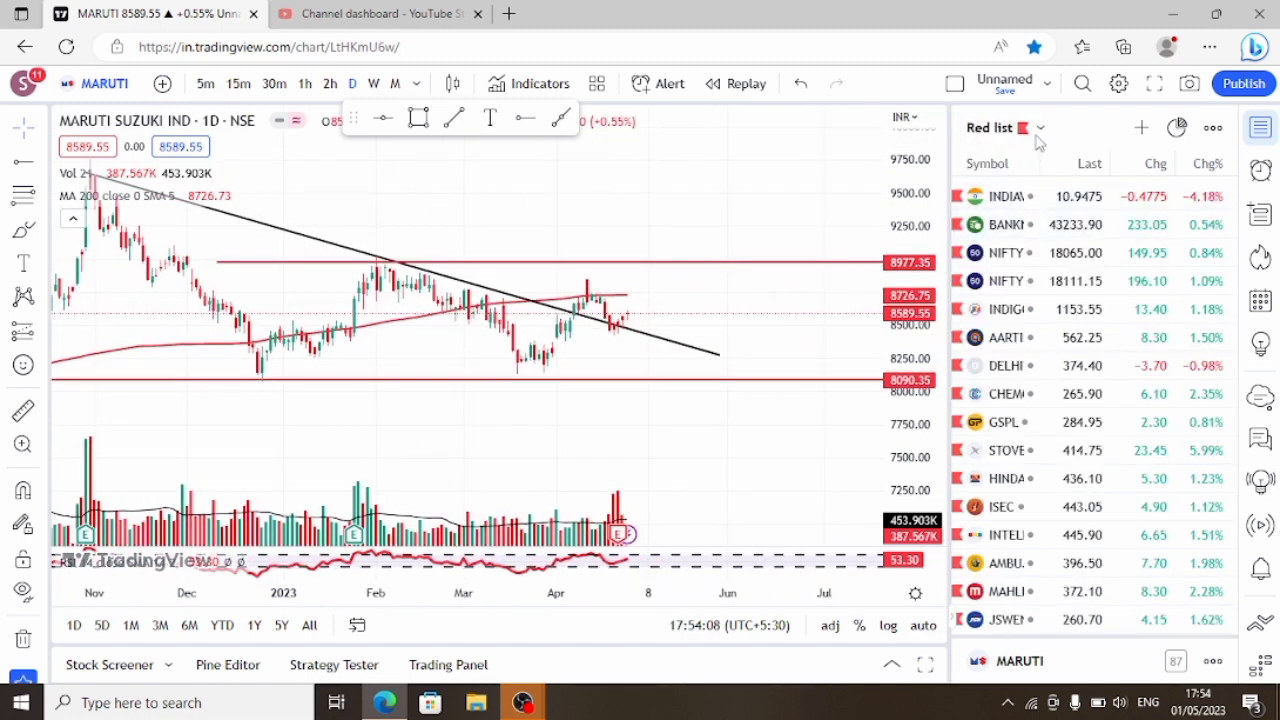
scroll(1094, 445, "down", 3)
scroll(612, 479, "down", 1)
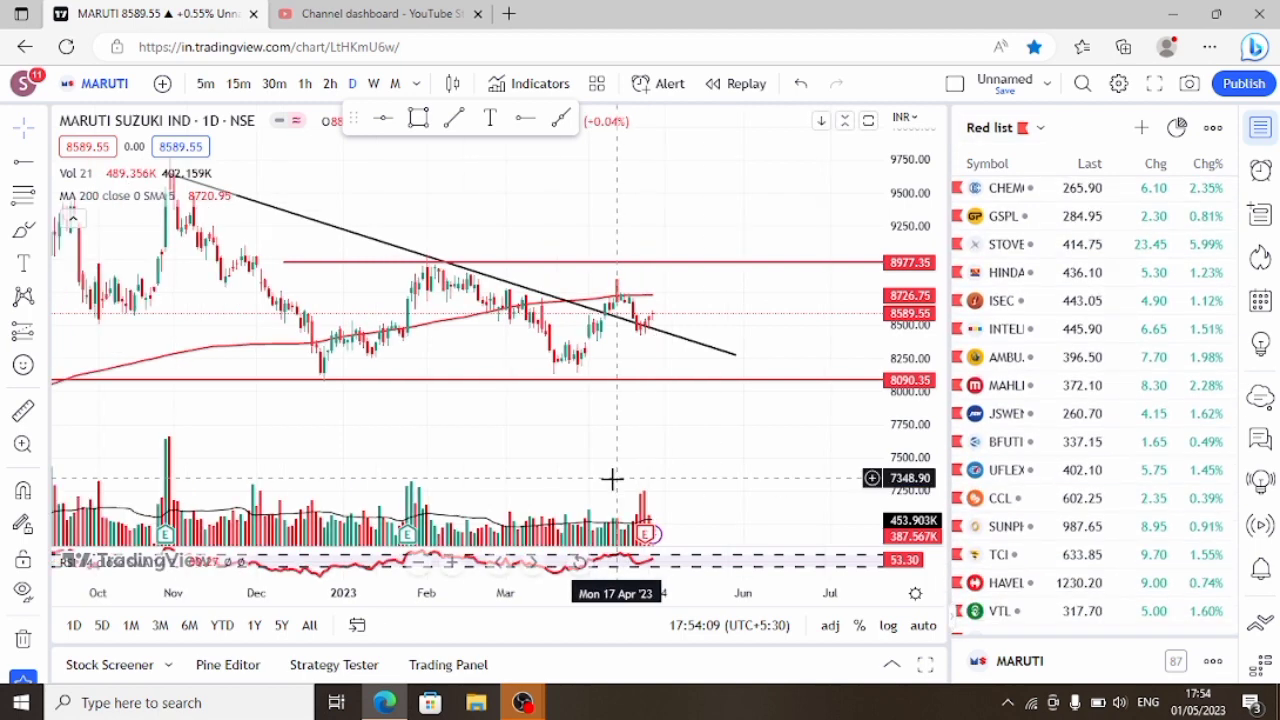
scroll(612, 479, "down", 1)
left_click_drag(921, 439, 921, 412)
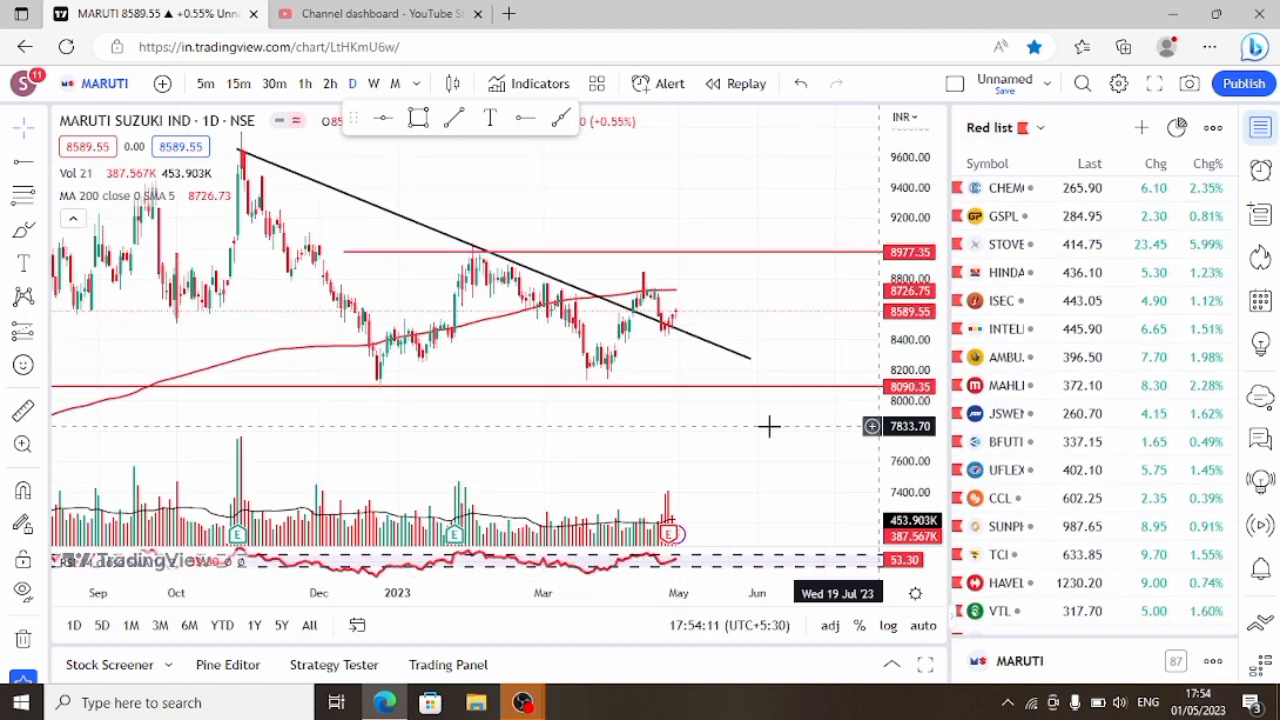
scroll(722, 427, "down", 2)
scroll(1117, 441, "down", 1)
scroll(1117, 441, "down", 5)
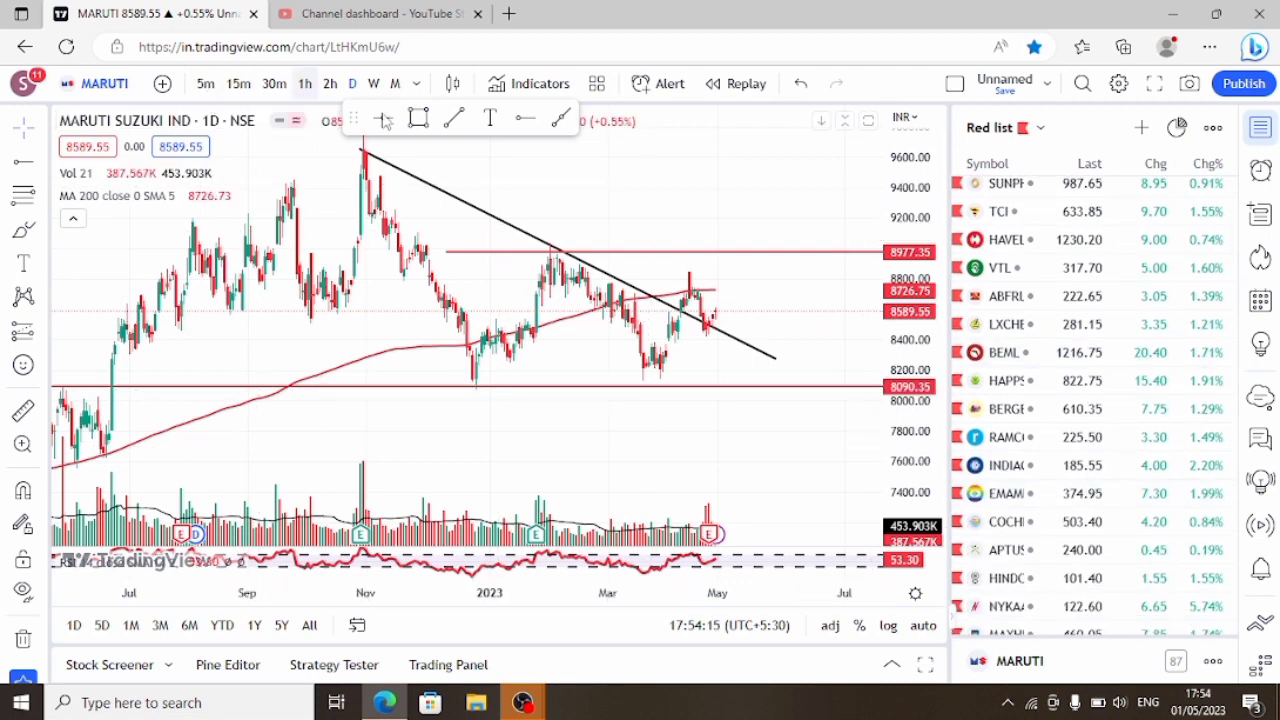
Check MARUTI's price against the trendline and horizontal levels on the 1-hour timeframe, and return to the daily chart.
left_click(310, 88)
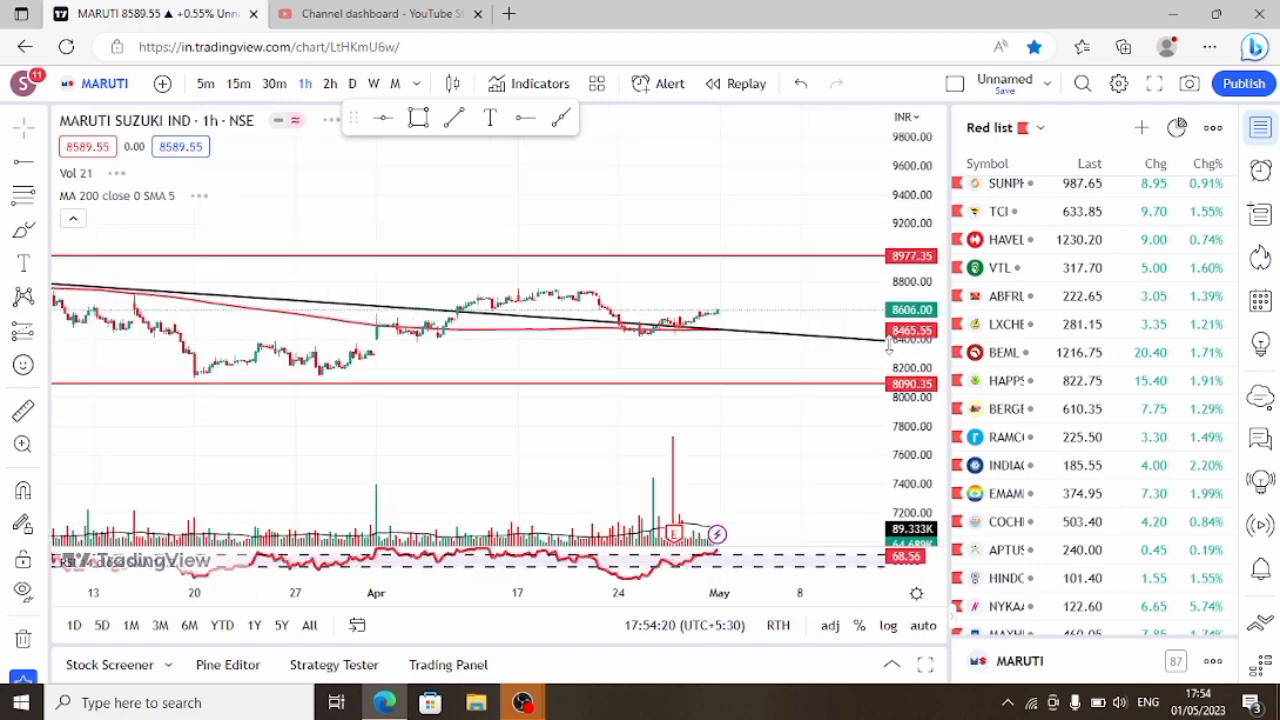
left_click(351, 86)
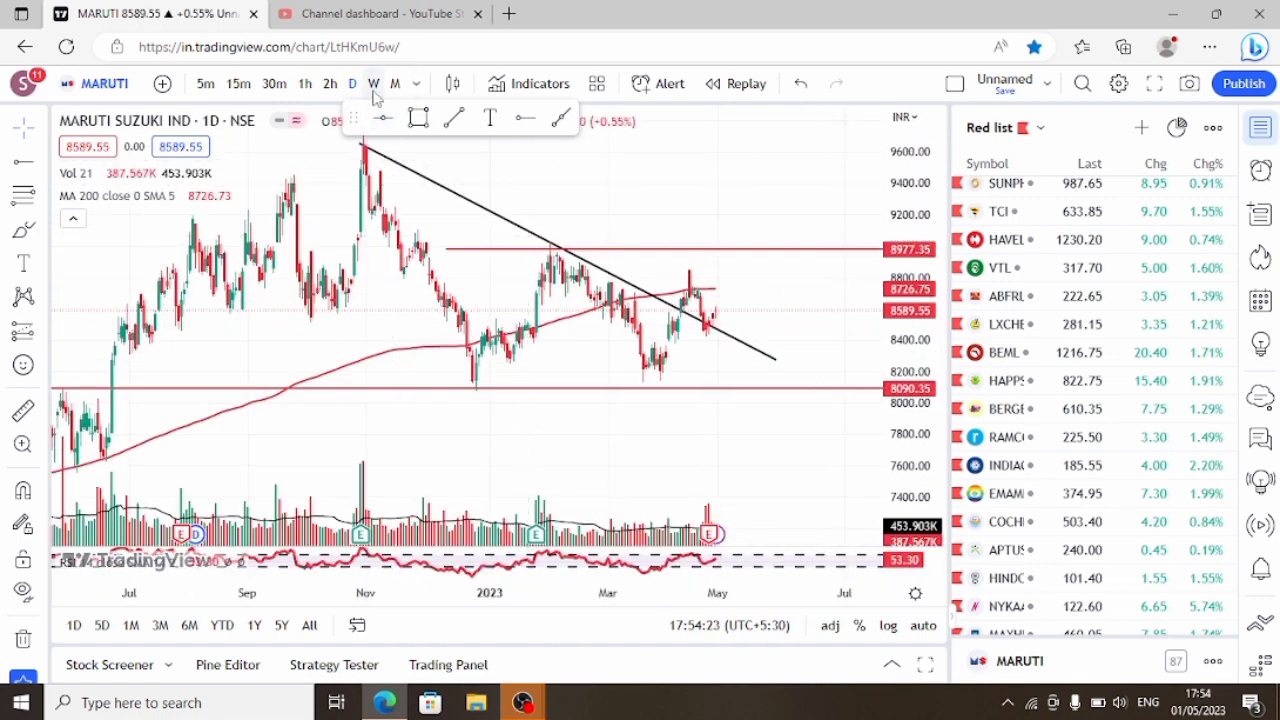
scroll(500, 260, "up", 3)
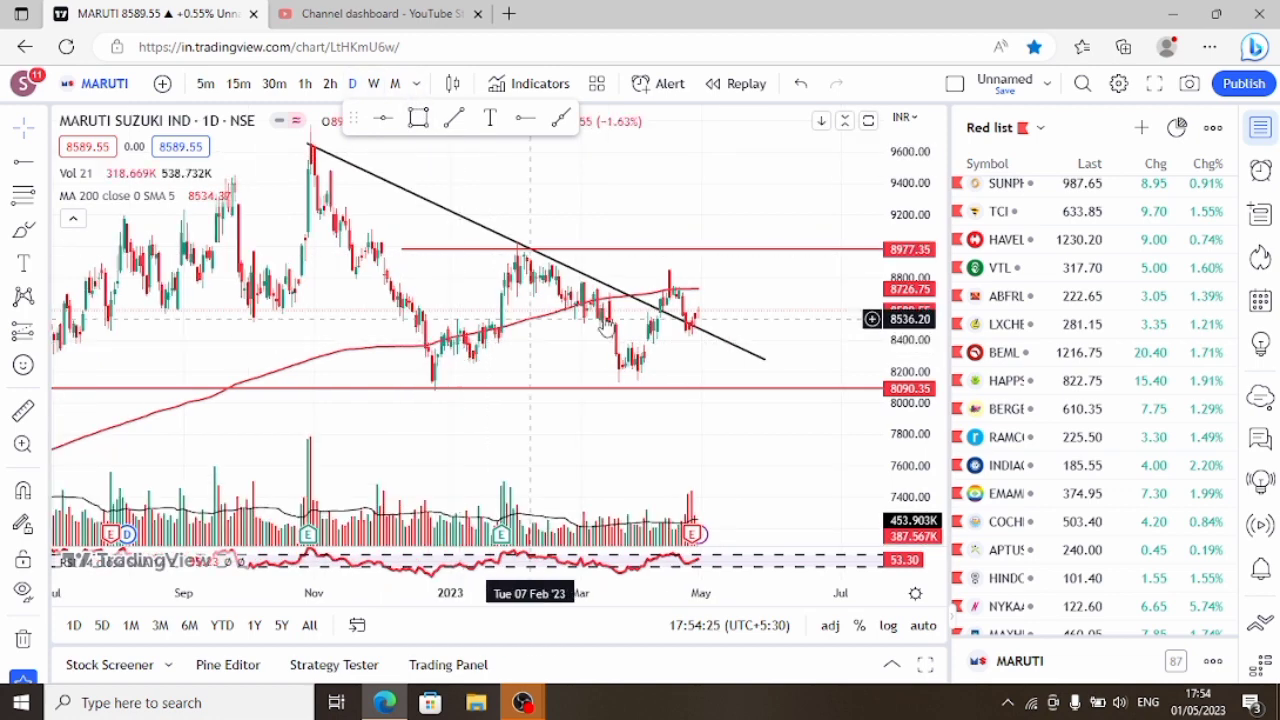
scroll(680, 320, "up", 1)
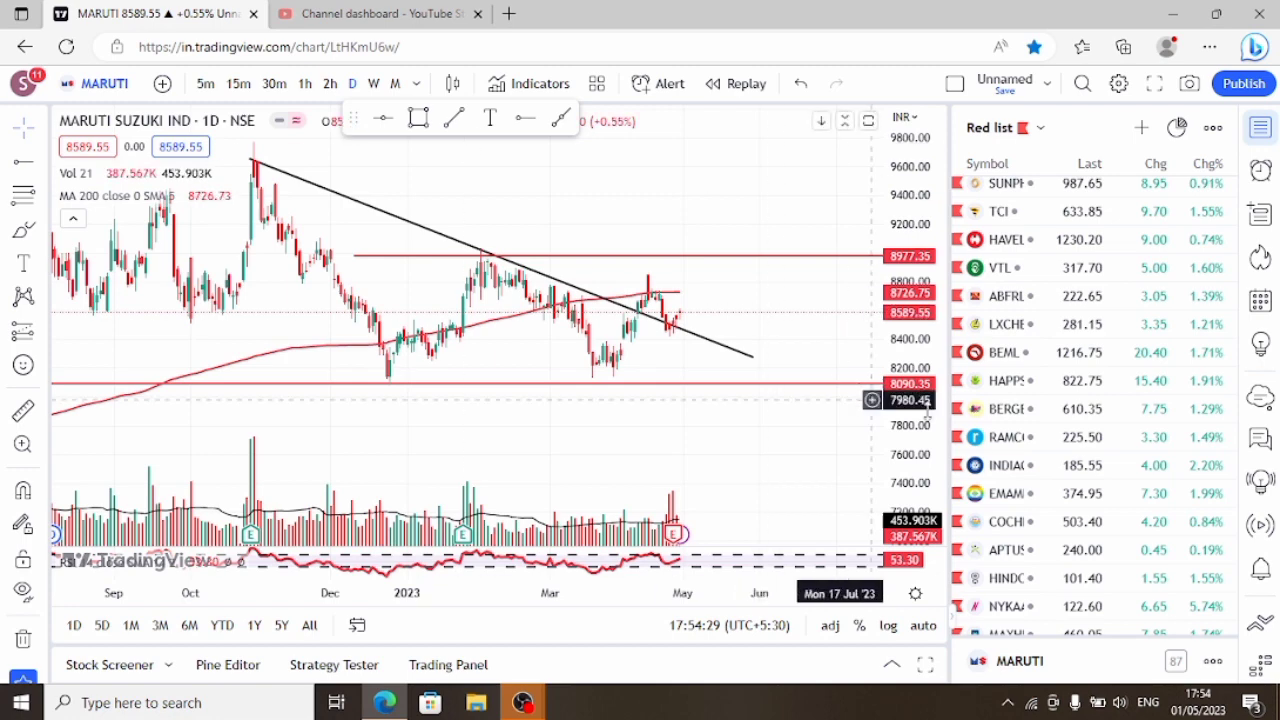
Add a horizontal ray at about 8379.10 on the MARUTI daily chart, starting from 15 March 2023.
scroll(1120, 358, "down", 2)
scroll(569, 357, "up", 2)
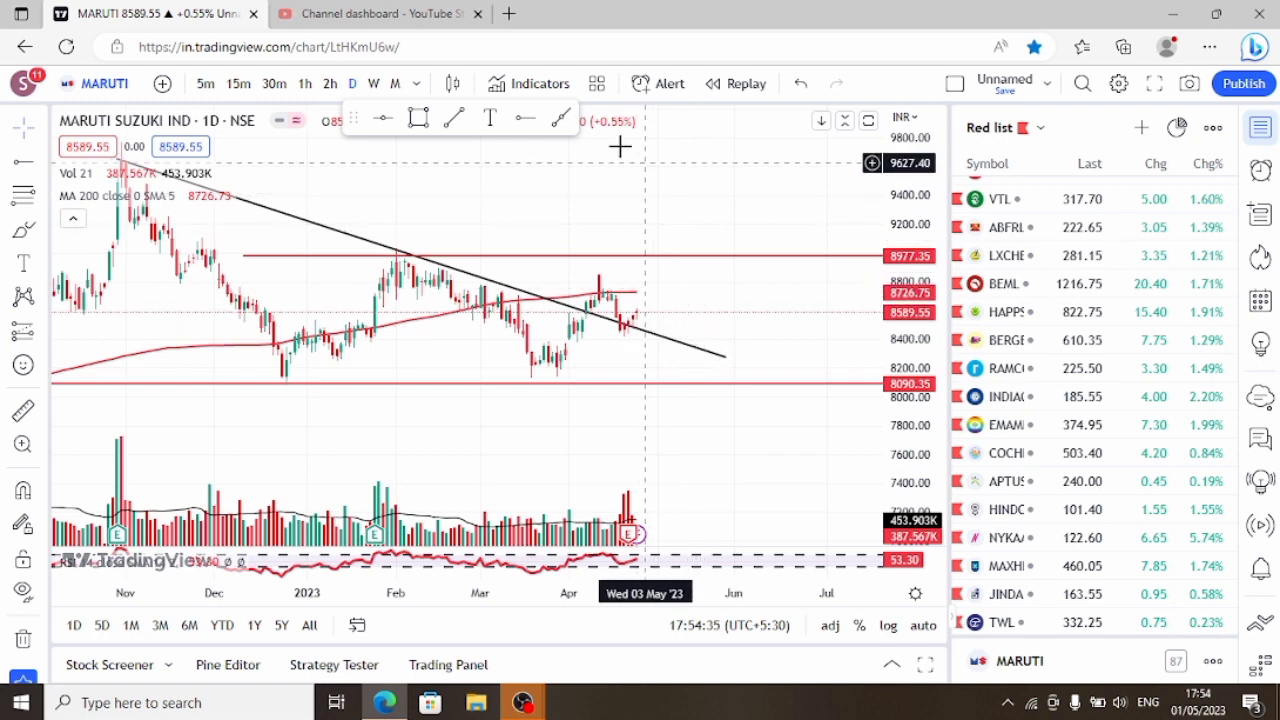
left_click(518, 342)
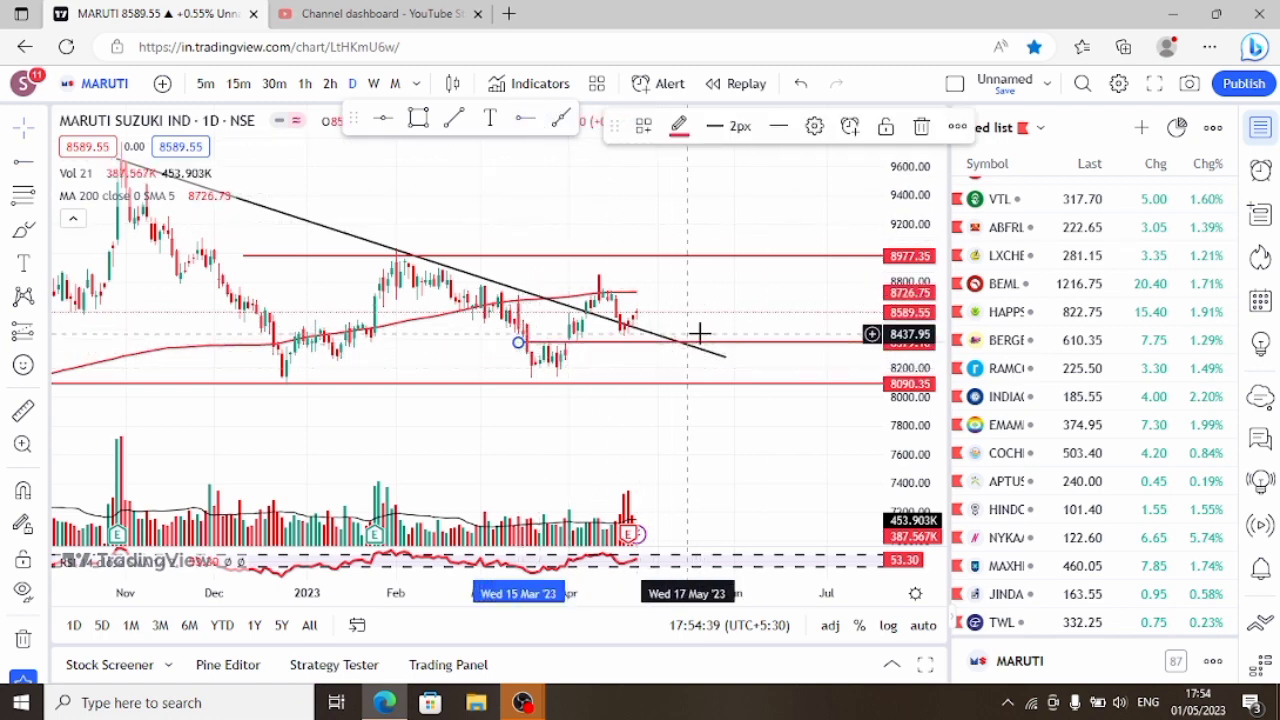
scroll(726, 334, "down", 1)
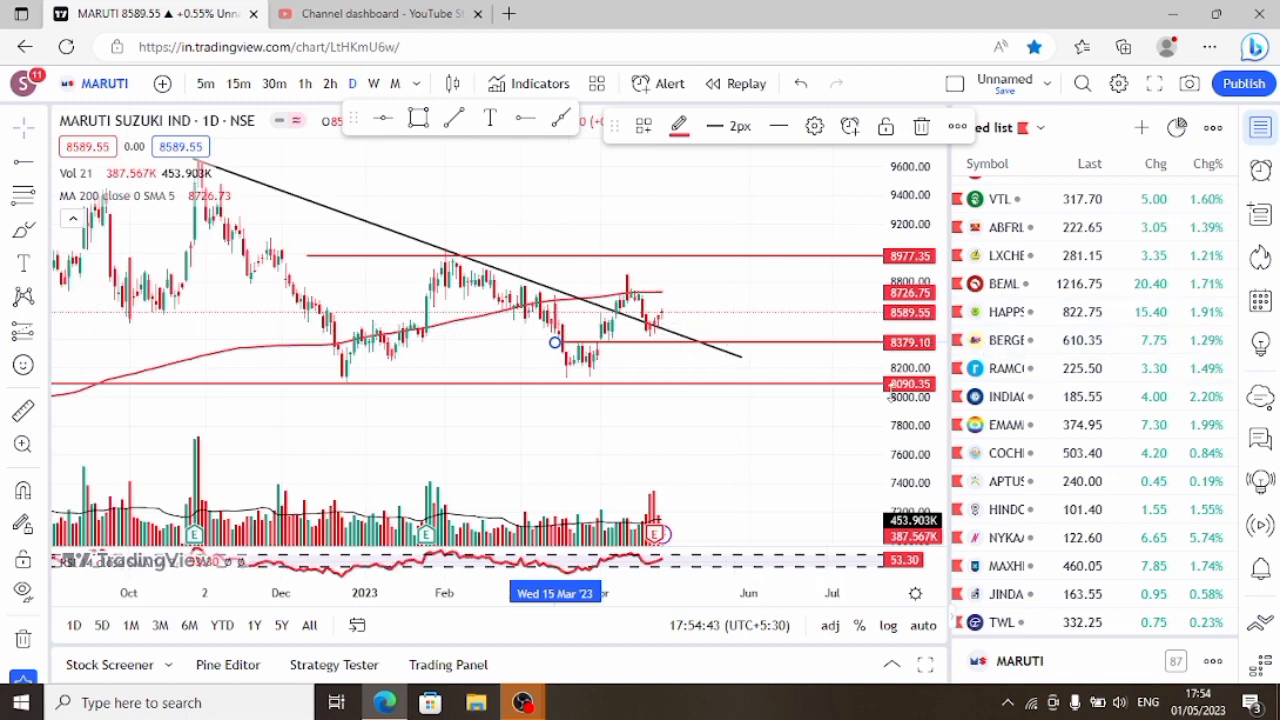
scroll(745, 447, "down", 1)
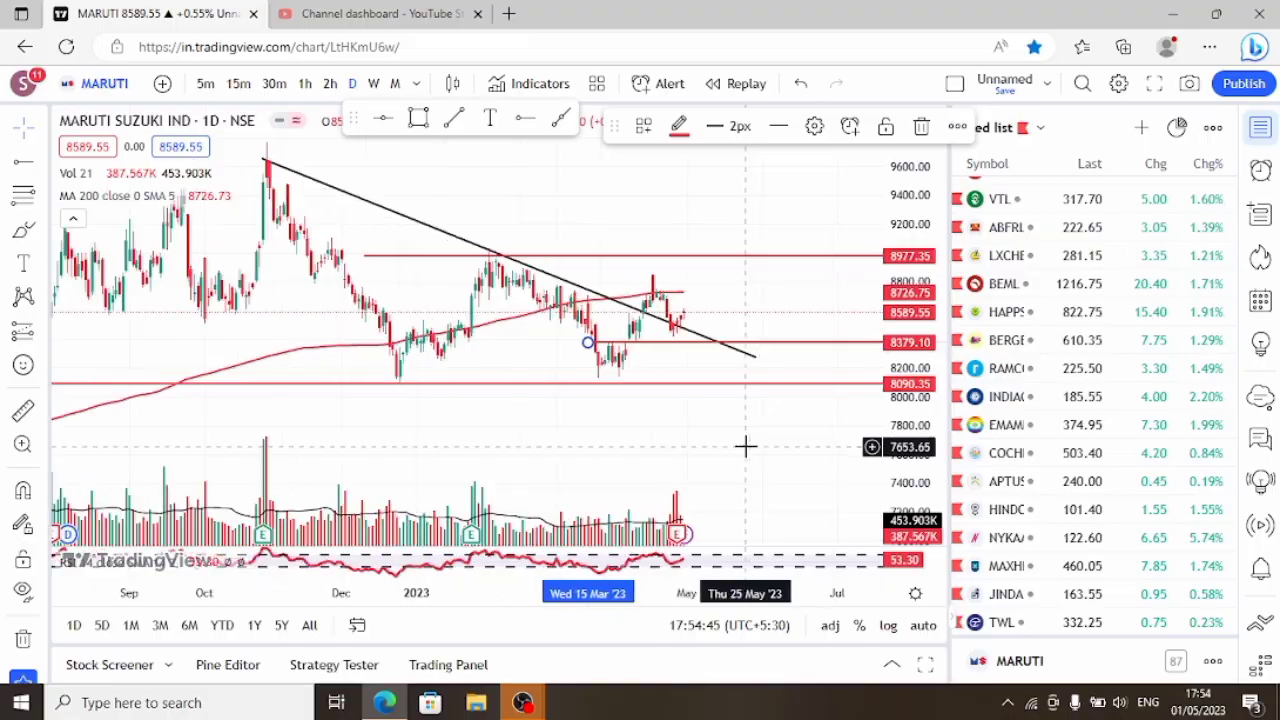